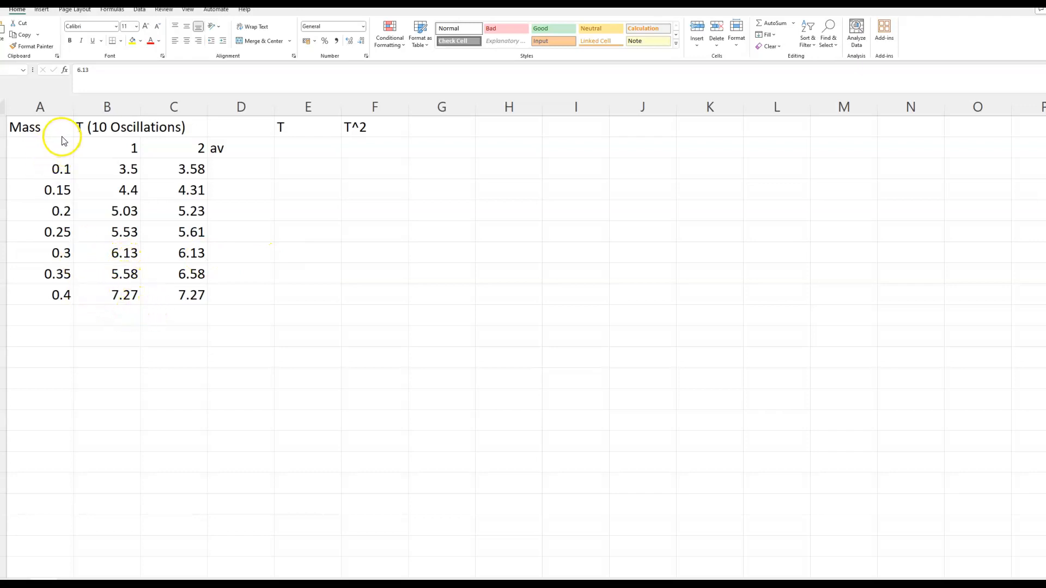
- Format the mass values in A3:A9 as Number with three decimal places
click(65, 172)
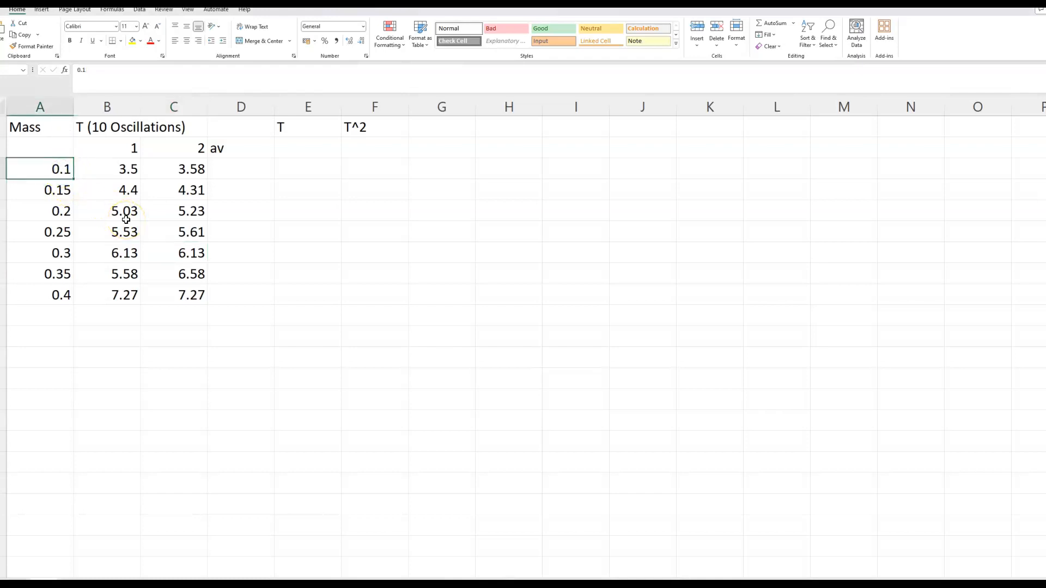
drag(66, 171, 66, 290)
right_click(65, 291)
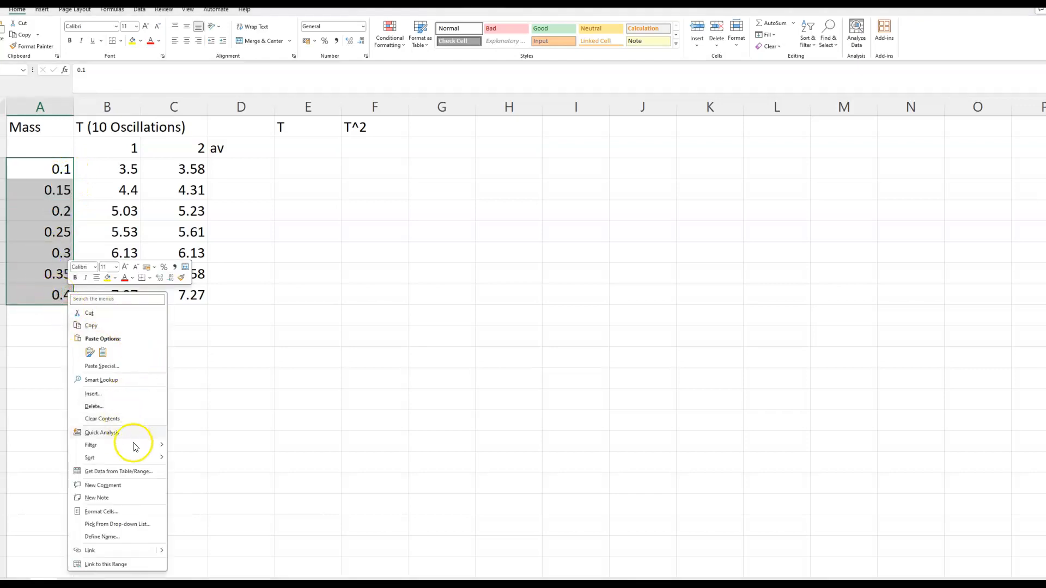
click(147, 512)
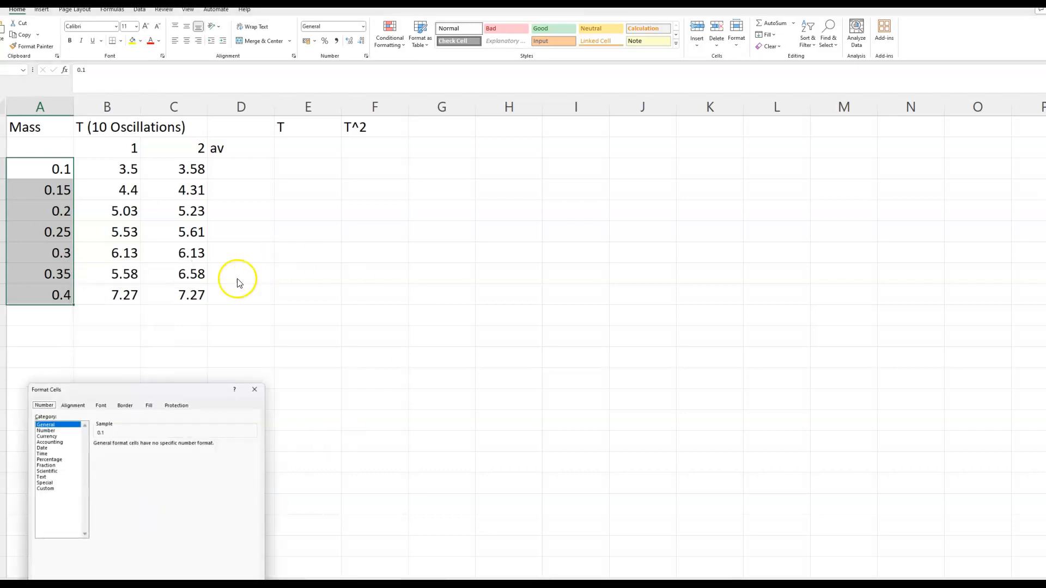
click(76, 432)
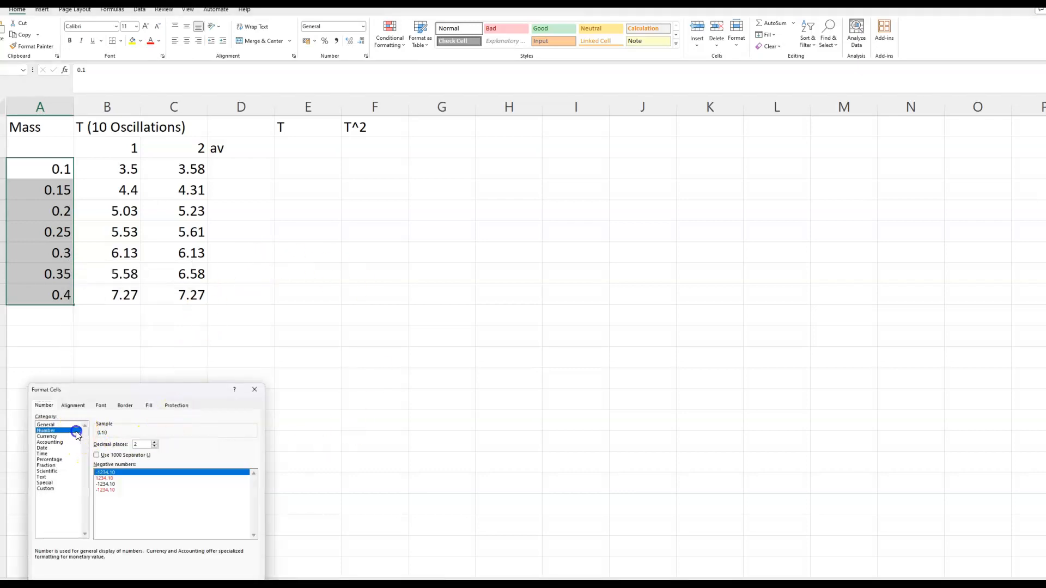
click(154, 442)
key(Return)
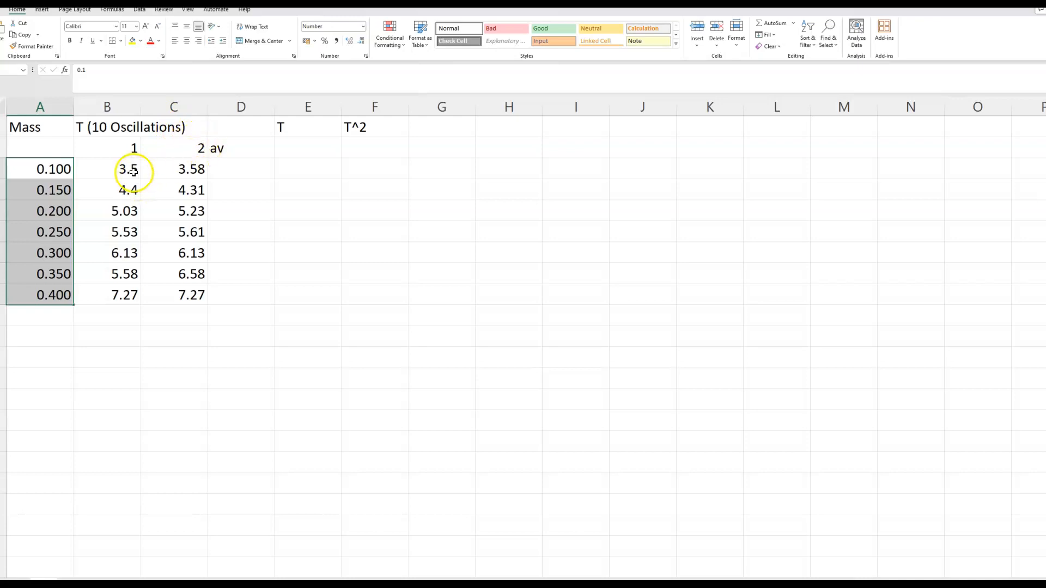
- Format the oscillation time readings in B3:C9 as Number with two decimal places
click(220, 173)
click(136, 170)
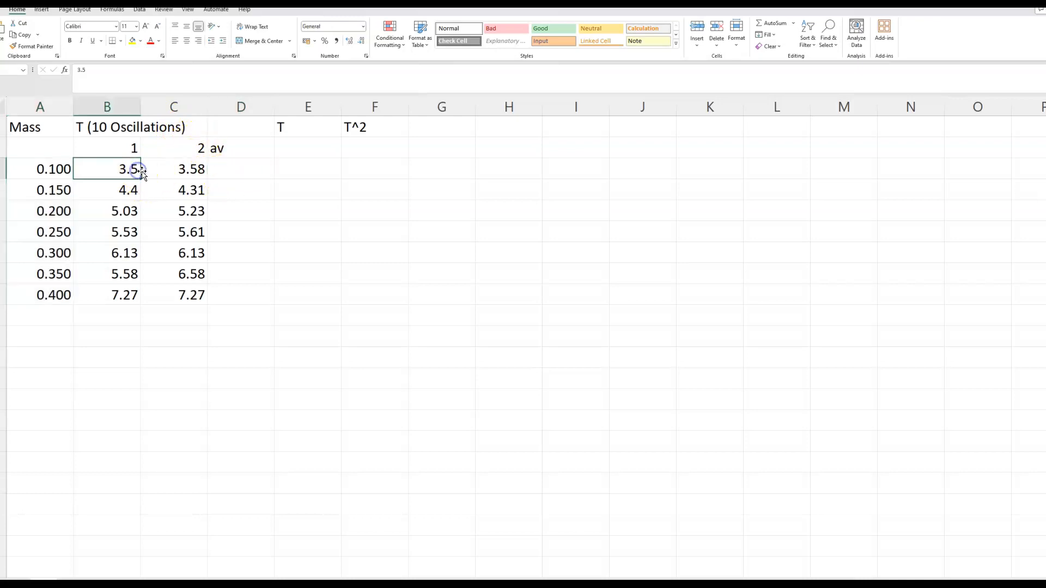
drag(140, 180, 142, 181)
mouse_move(128, 177)
mouse_down()
mouse_move(173, 304)
mouse_move(177, 293)
mouse_up()
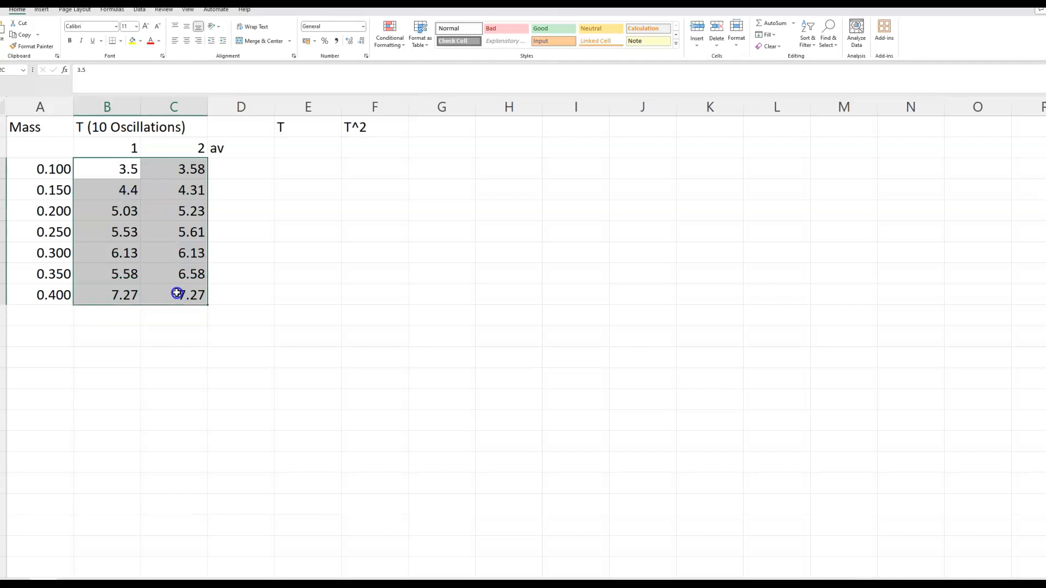
right_click(177, 293)
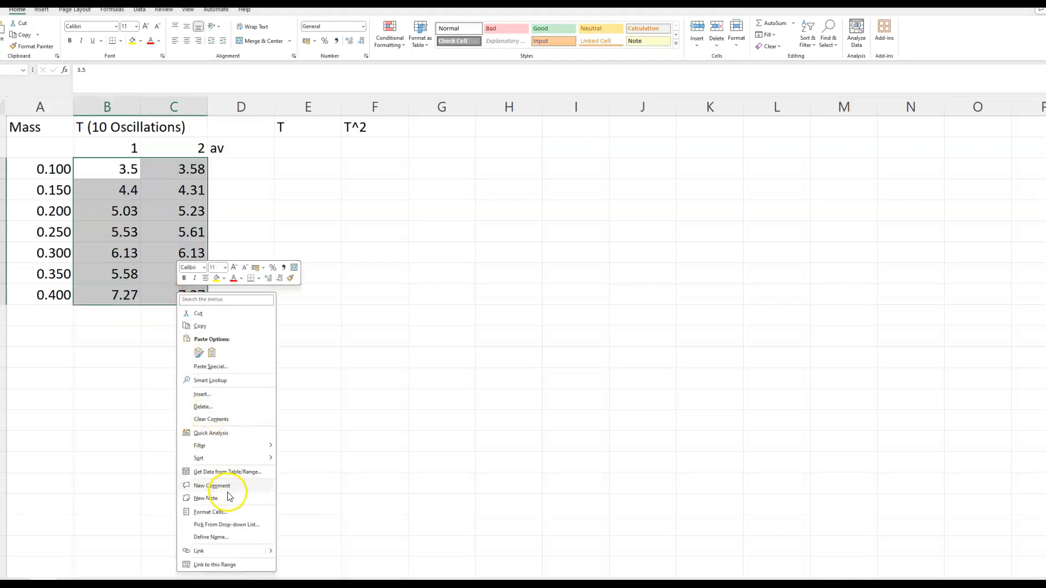
click(227, 510)
click(138, 431)
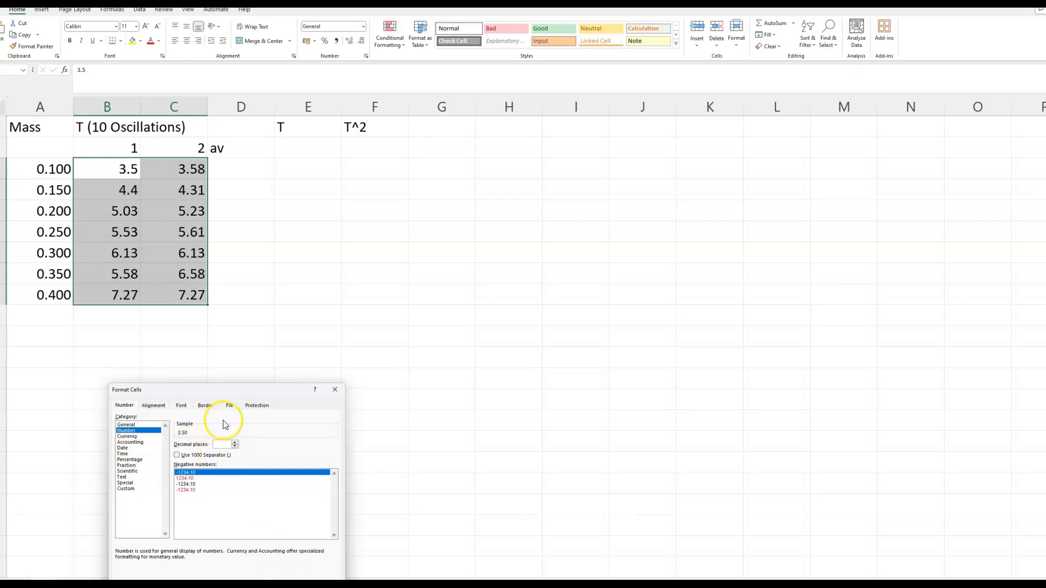
click(275, 571)
click(143, 281)
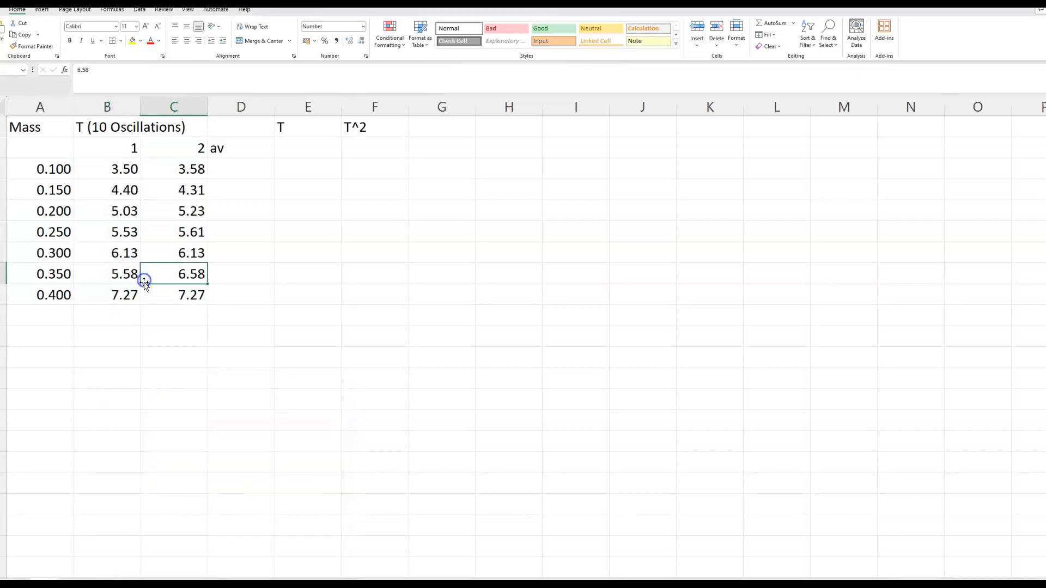
- Change the heading in cell D2 to "Average"
click(227, 172)
click(229, 150)
double_click(79, 69)
text(Average)
key(Return)
- Enter =AVERAGE(B3:C3) in D3 and fill the formula down to D9
click(224, 177)
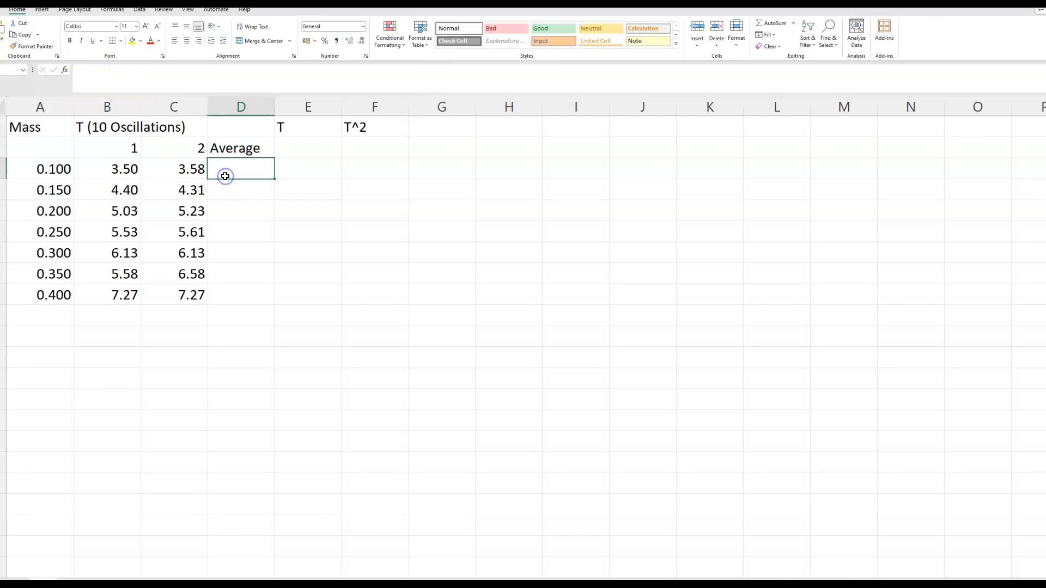
text(=)
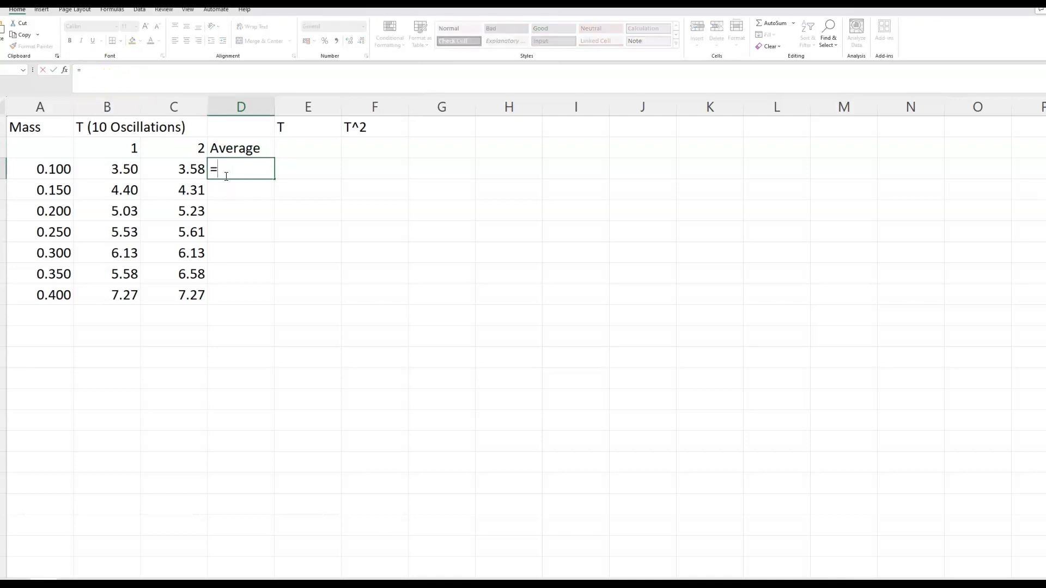
text(AVER)
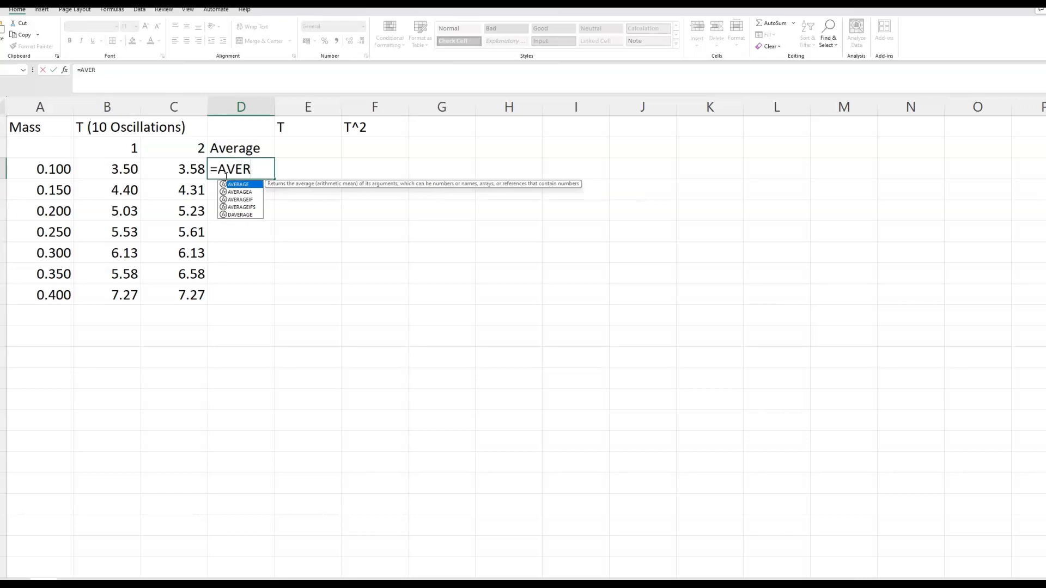
click(238, 184)
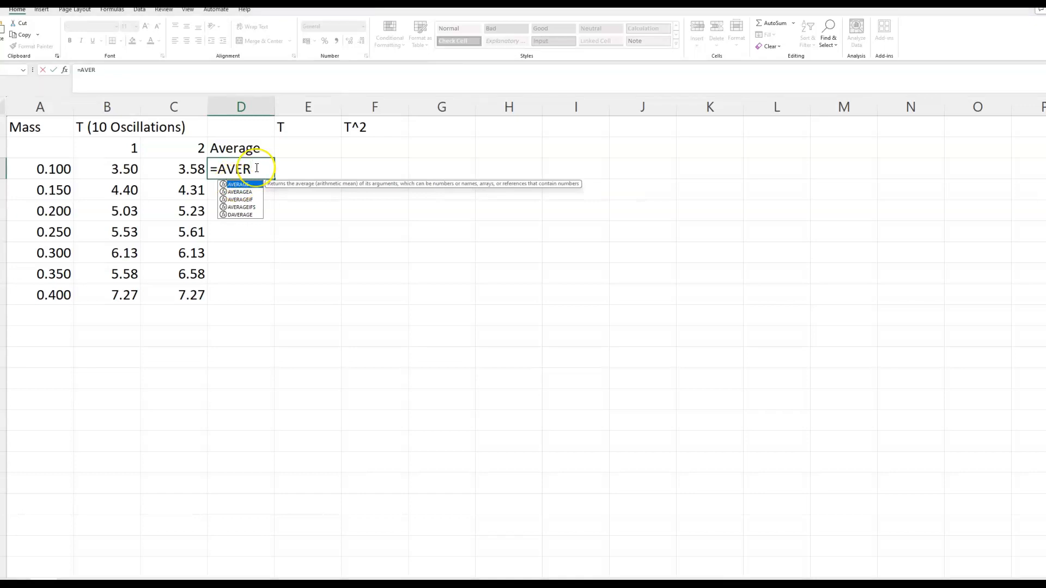
text(AGE()
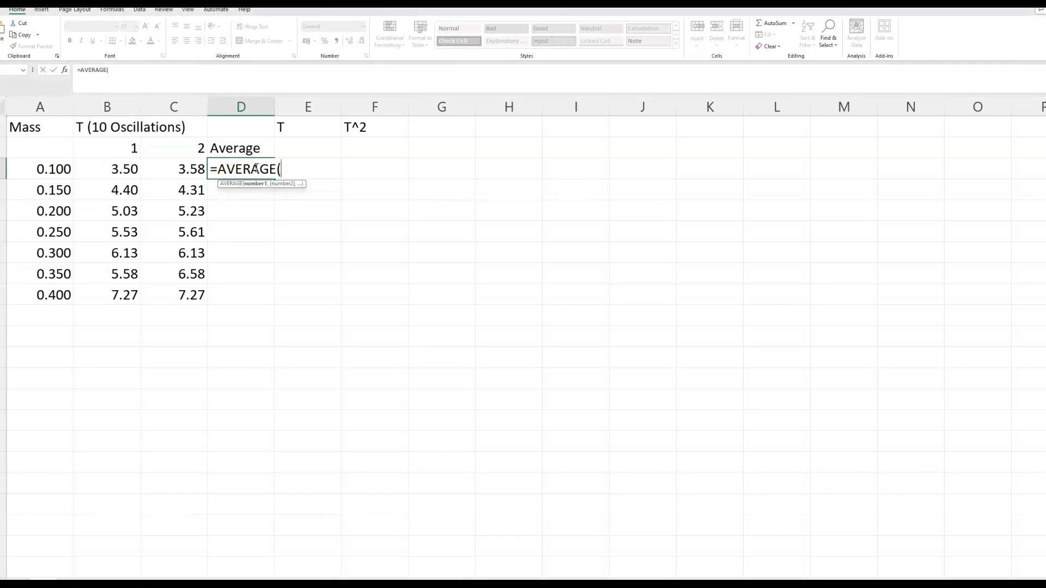
drag(126, 169, 168, 172)
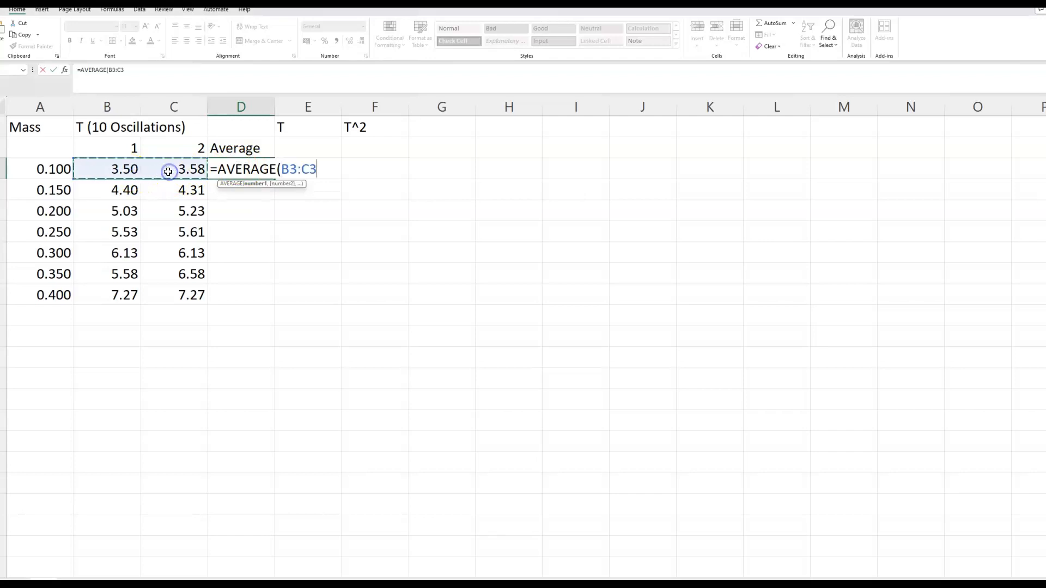
text())
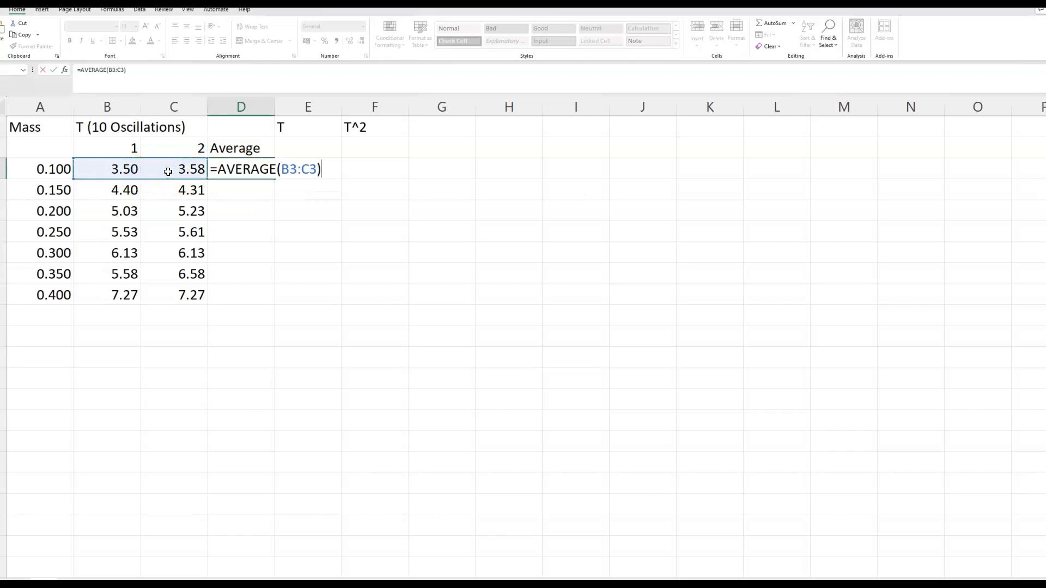
key(Return)
click(233, 170)
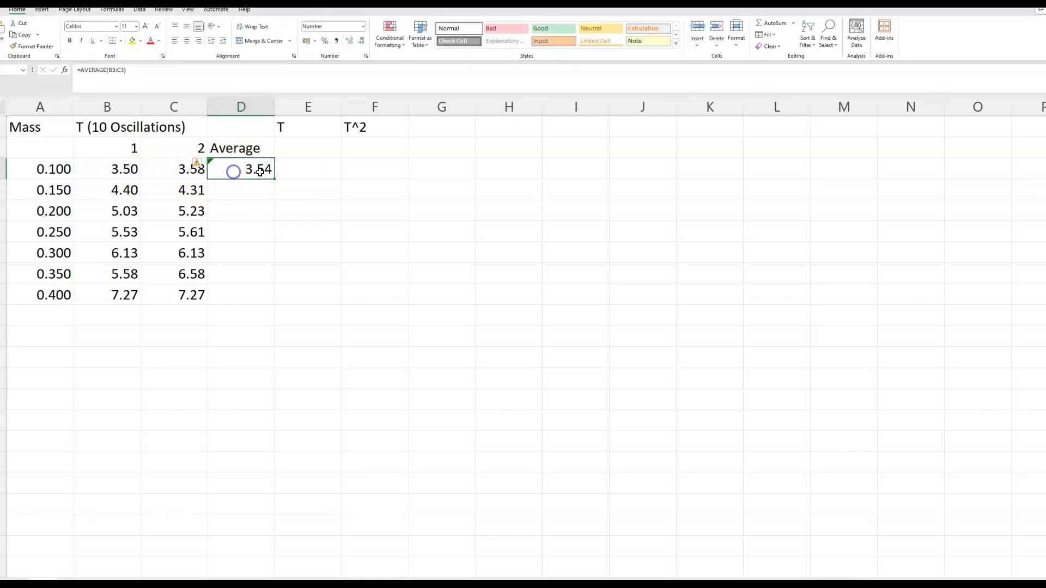
drag(275, 180, 277, 299)
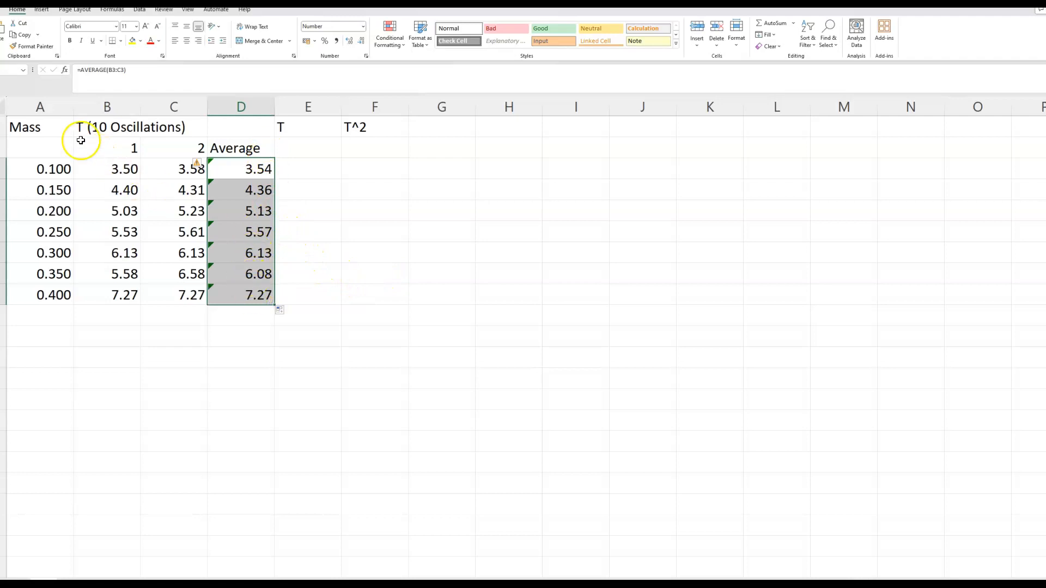
- Merge the "T (10 Oscillations)" heading across cells B1:D1 with Merge Across
click(145, 127)
drag(108, 127, 228, 130)
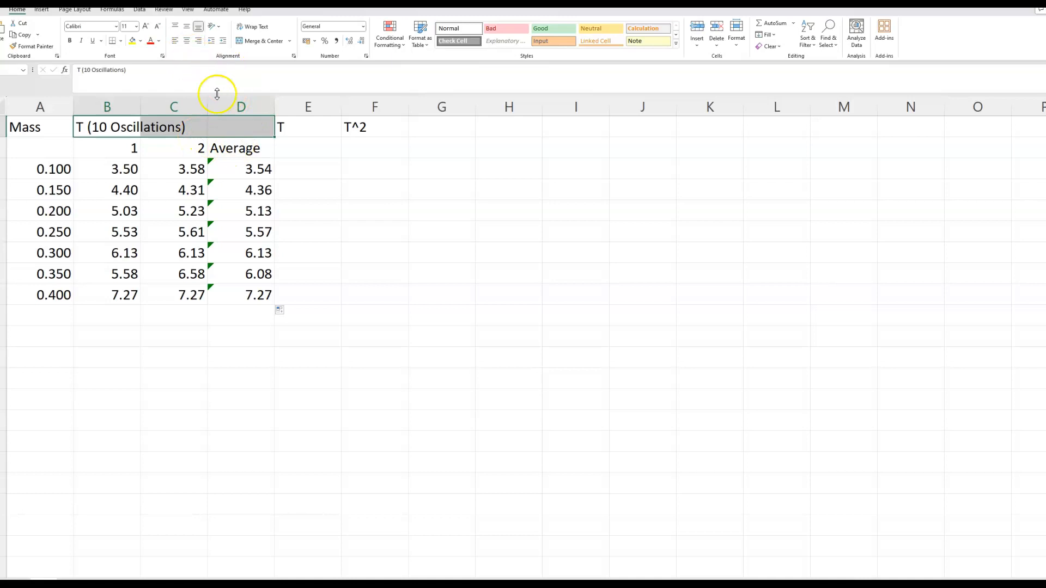
click(289, 41)
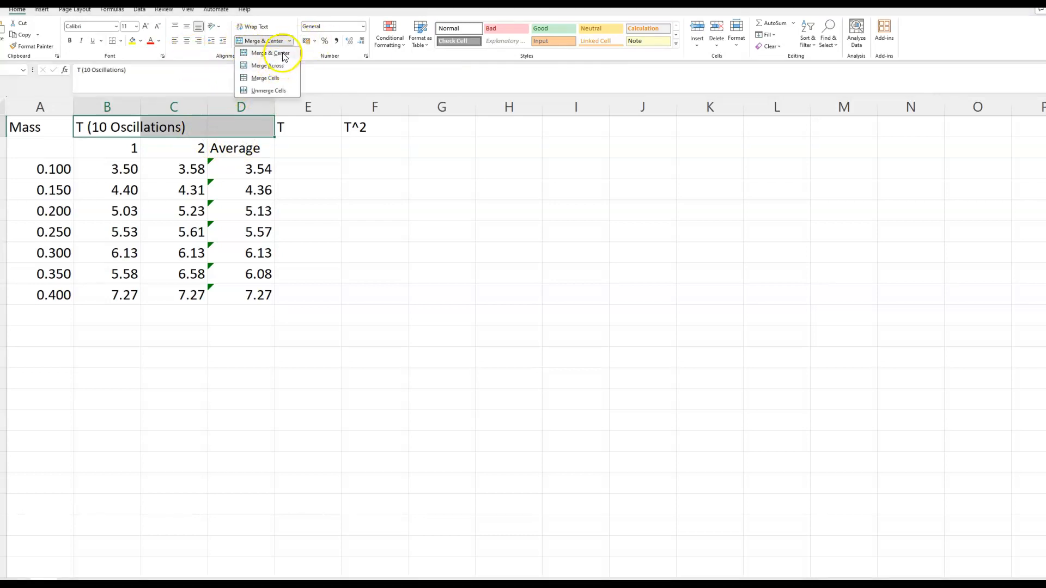
click(268, 65)
click(411, 256)
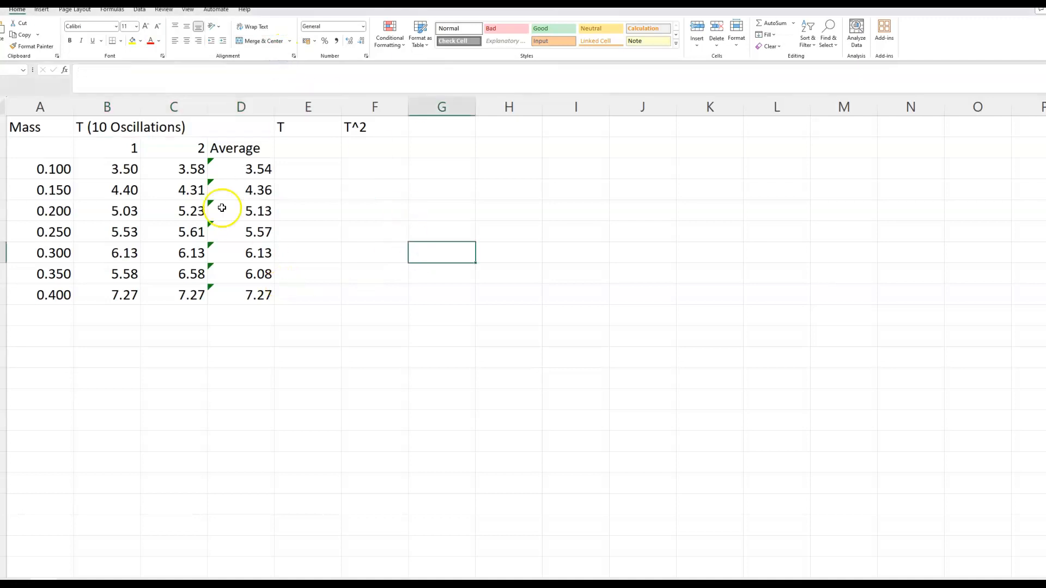
- Merge and center the "Mass" heading over cells A1:A2
mouse_move(70, 125)
mouse_down()
mouse_move(67, 150)
mouse_move(58, 142)
mouse_up()
click(61, 151)
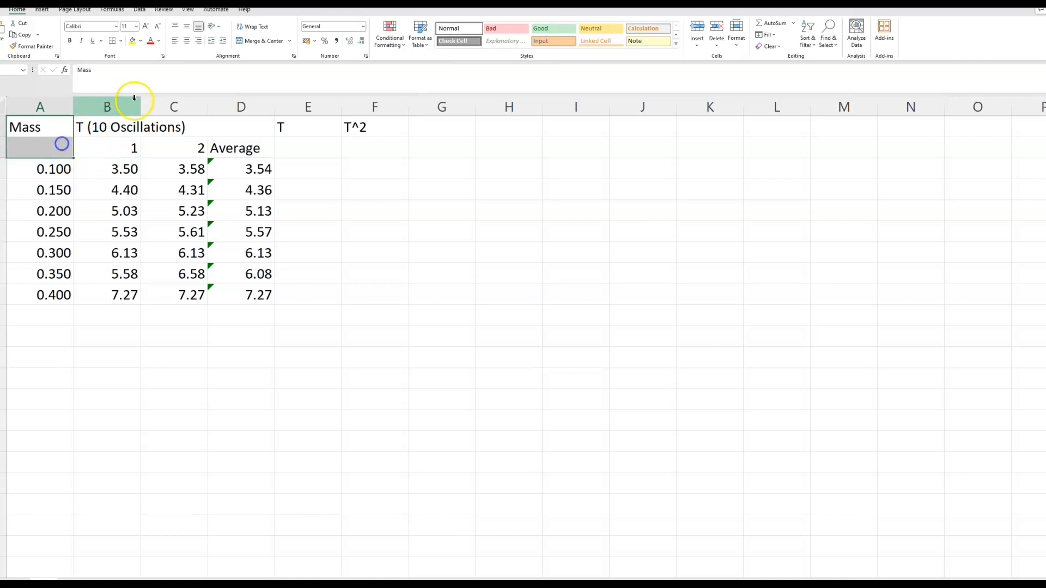
click(256, 41)
click(105, 169)
click(41, 145)
click(165, 136)
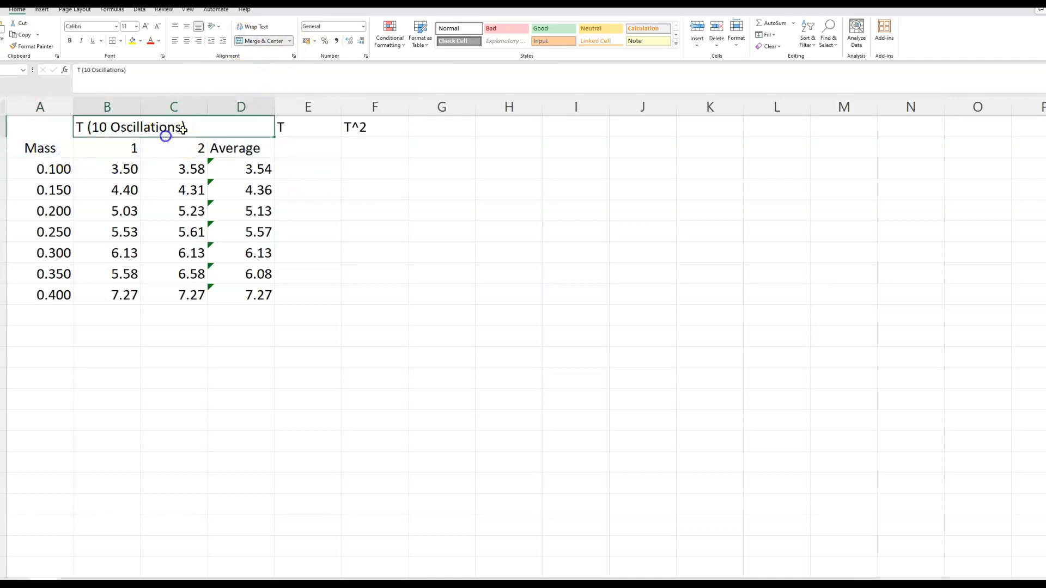
- Enter =D3/10 in E3 to get the single period and fill the formula down to E9
click(301, 128)
click(308, 152)
click(309, 171)
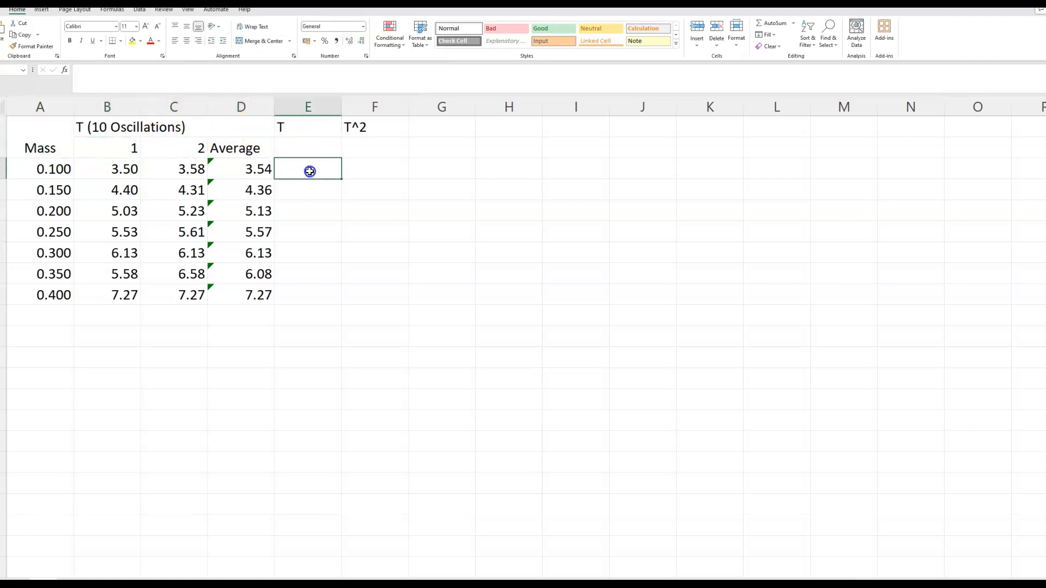
click(242, 173)
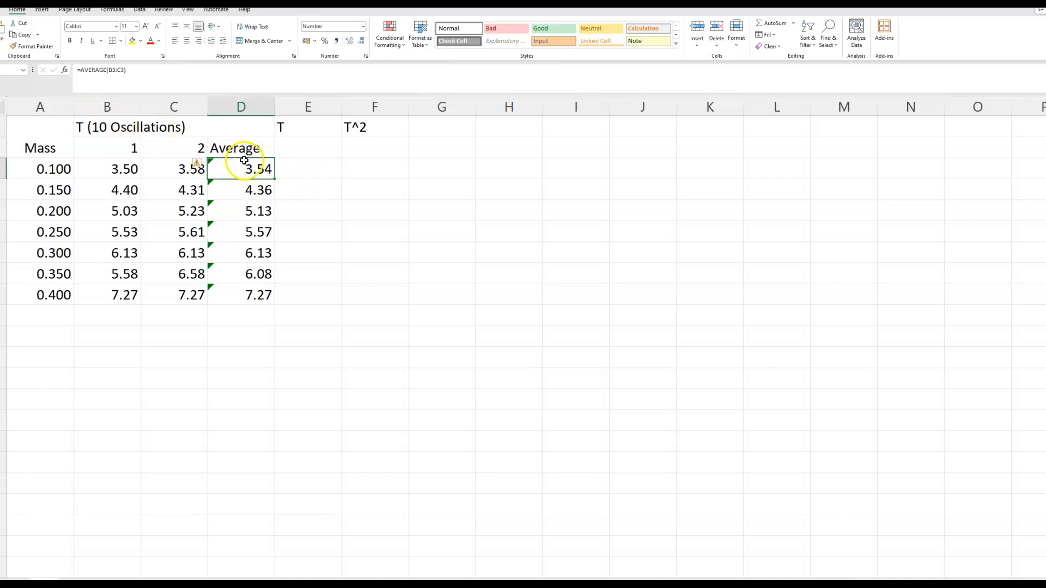
click(298, 169)
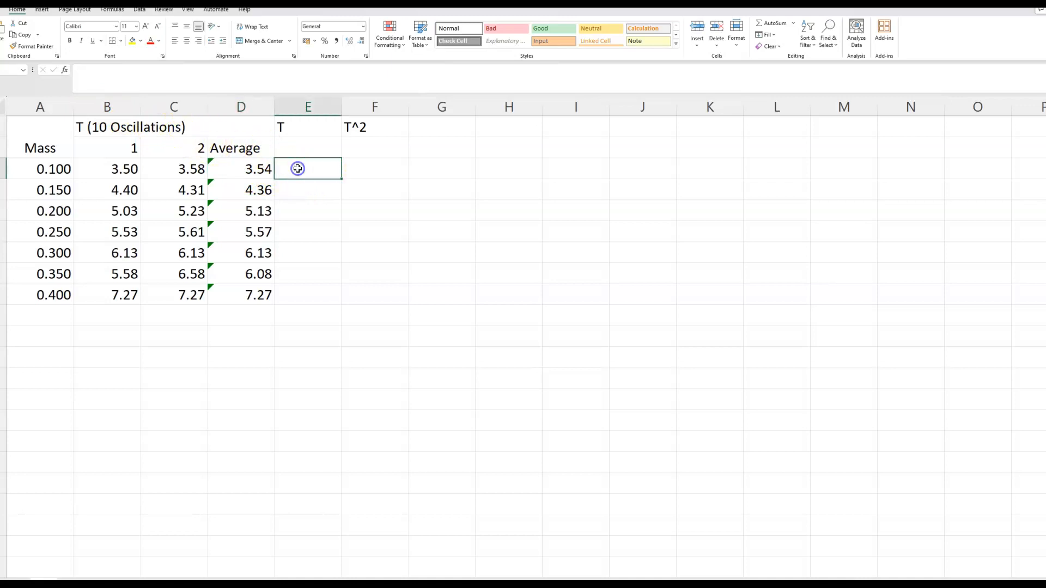
text(=)
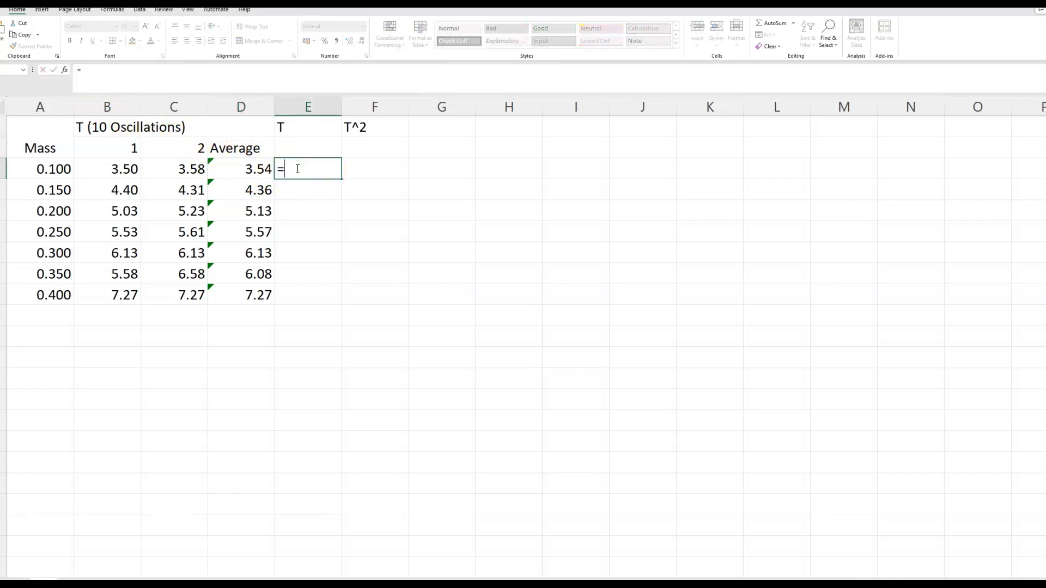
click(269, 168)
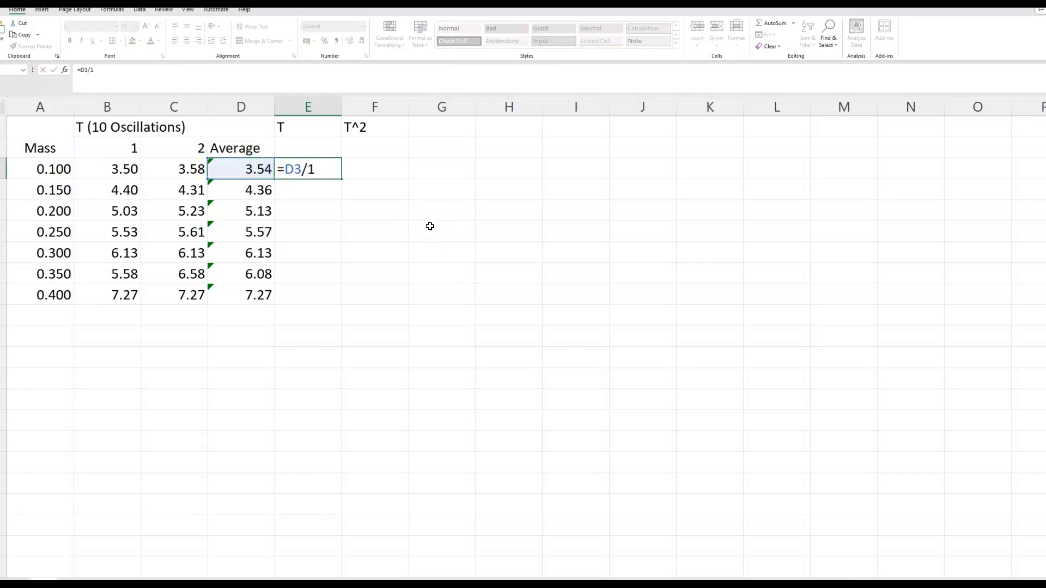
key(Return)
click(335, 170)
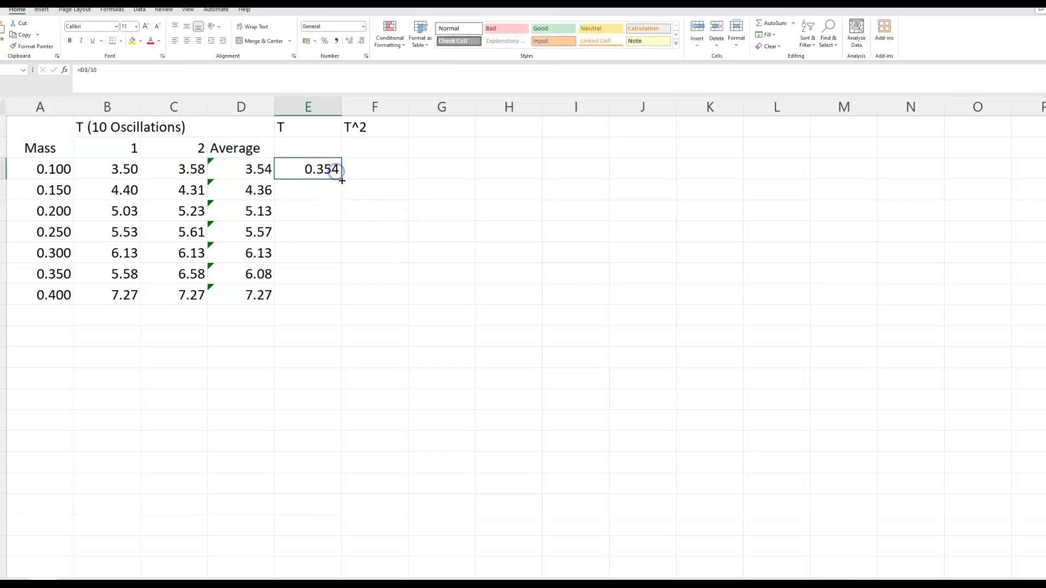
drag(341, 180, 339, 302)
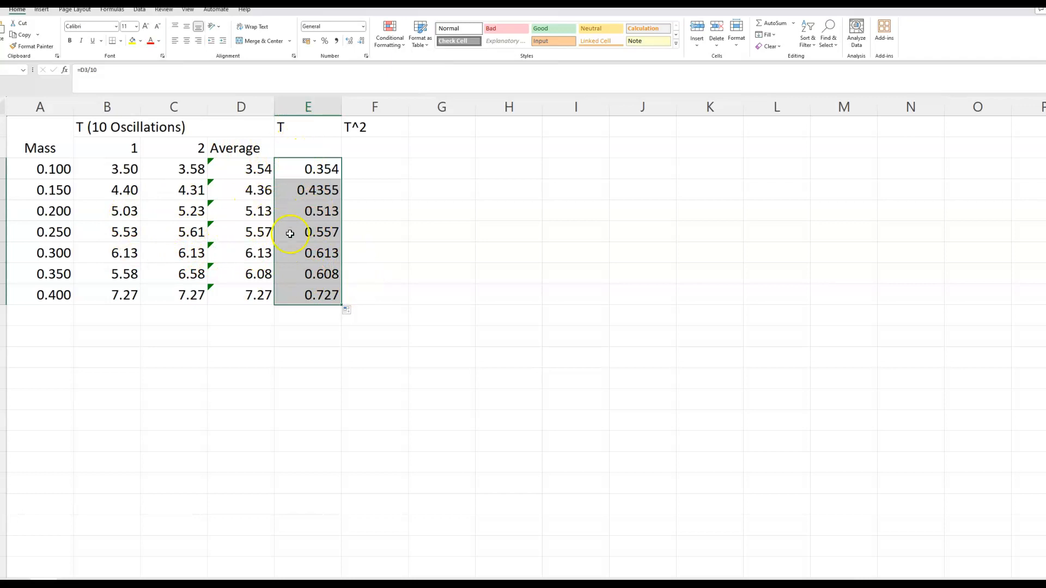
- Format the period values in E3:E9 as Number with two decimal places
right_click(327, 250)
click(389, 470)
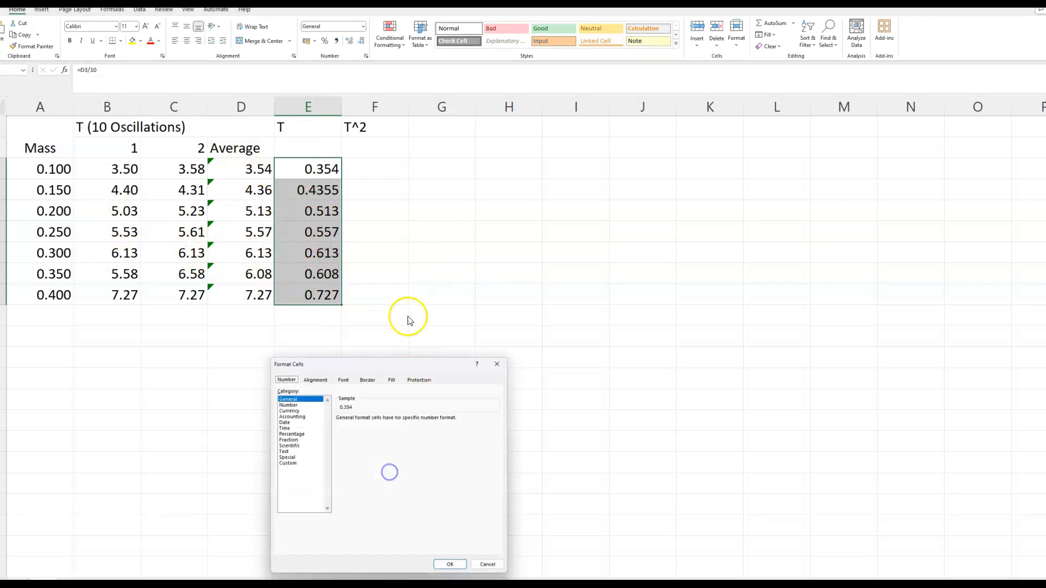
click(289, 405)
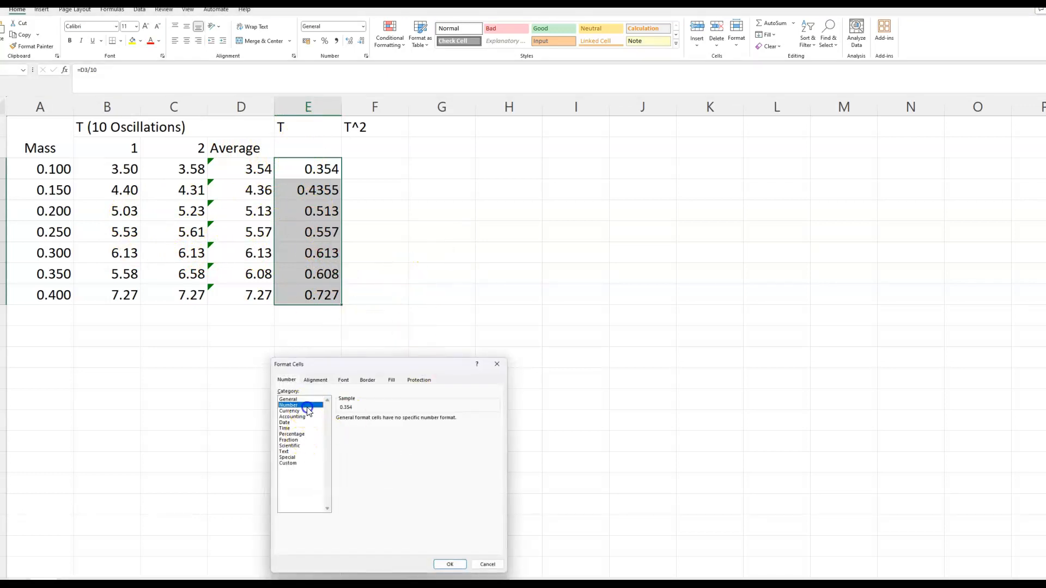
click(450, 565)
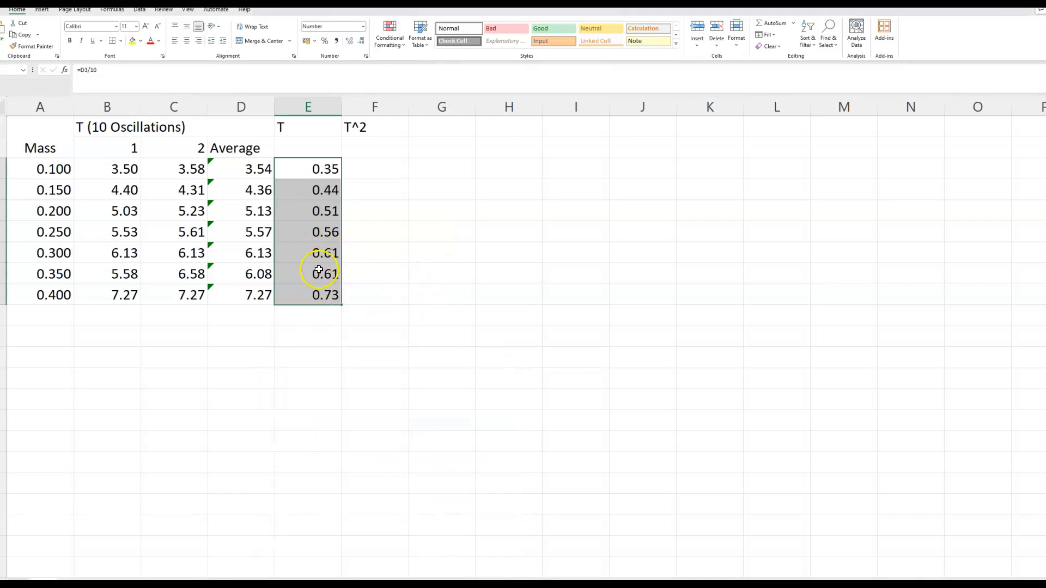
click(374, 234)
- Merge and center the "T" heading over cells E1:E2
drag(312, 127, 310, 151)
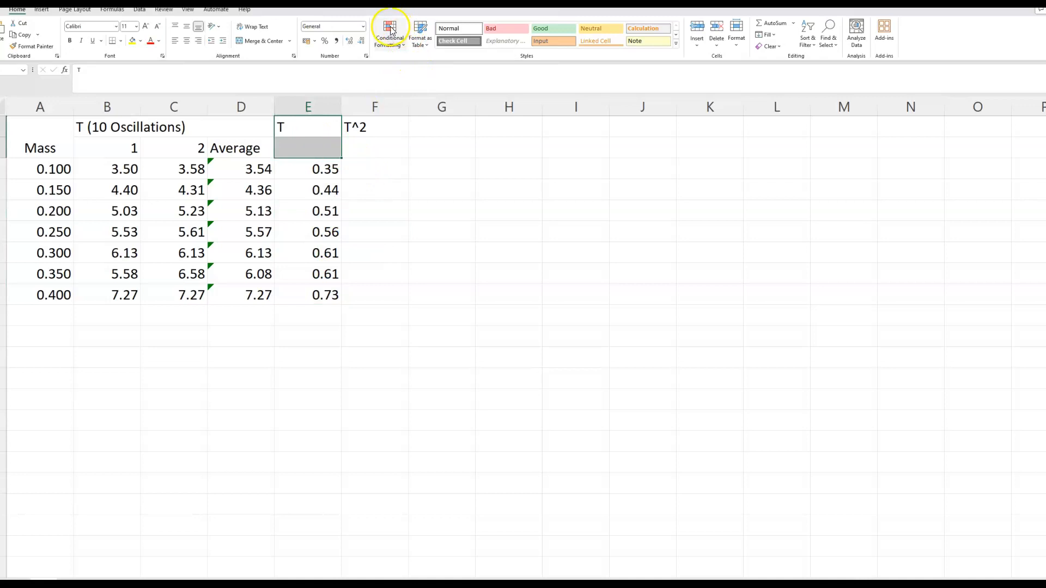
click(242, 41)
click(395, 170)
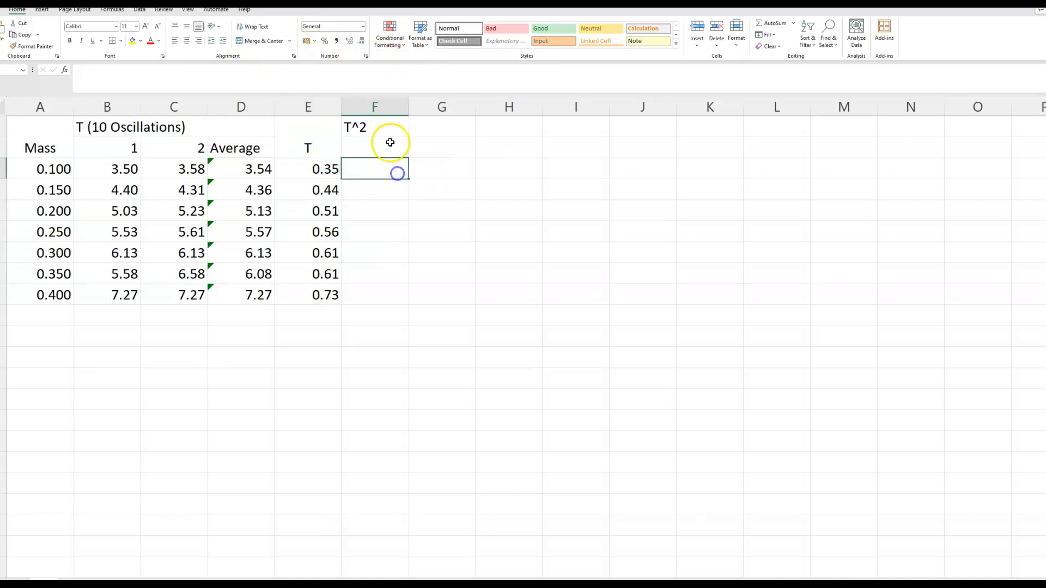
- Enter =E3^2 in F3 to get the squared period and fill the formula down to F9
click(305, 174)
click(372, 175)
click(337, 173)
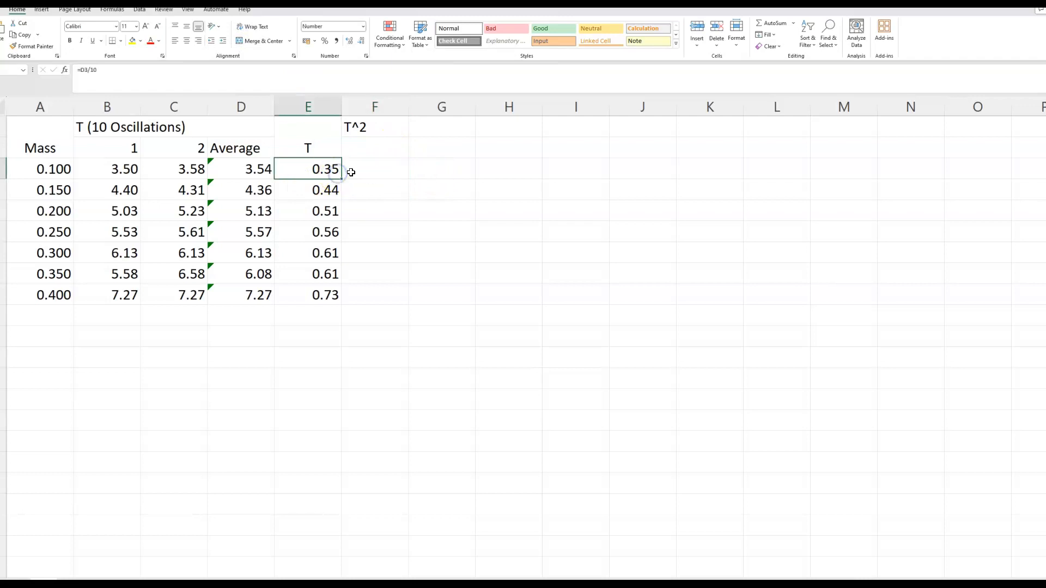
click(351, 172)
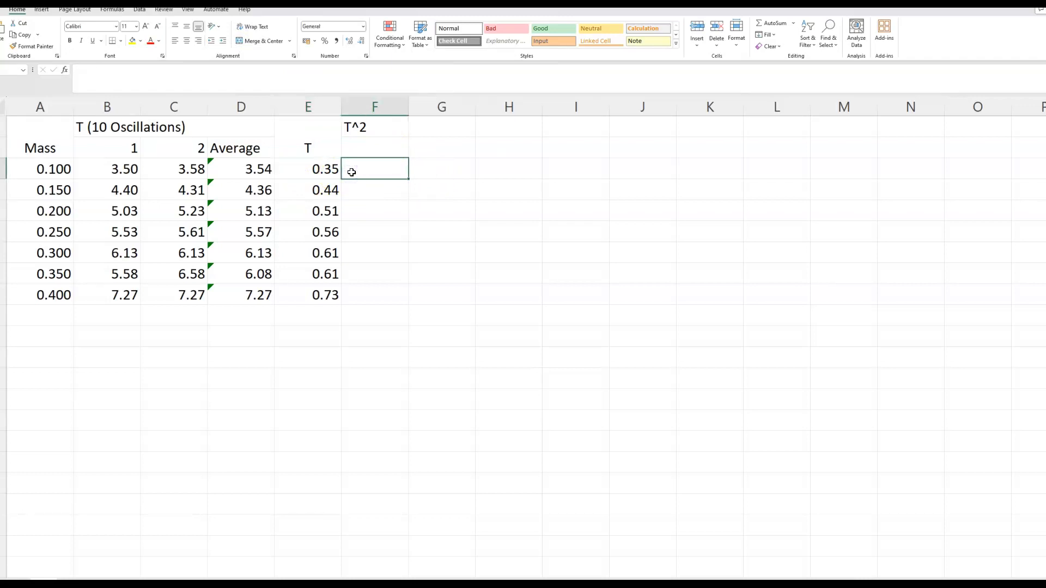
text(=)
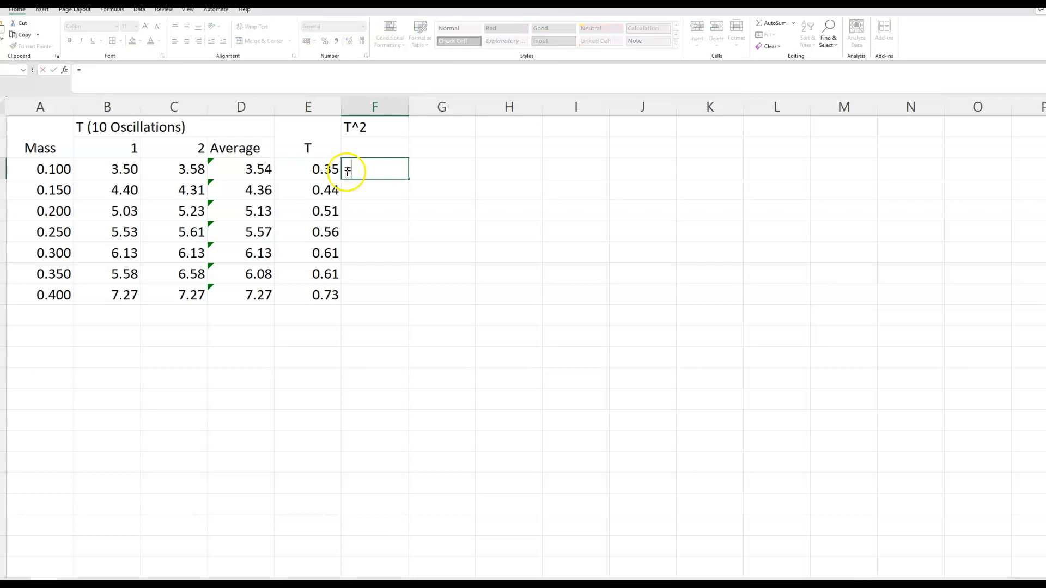
click(331, 170)
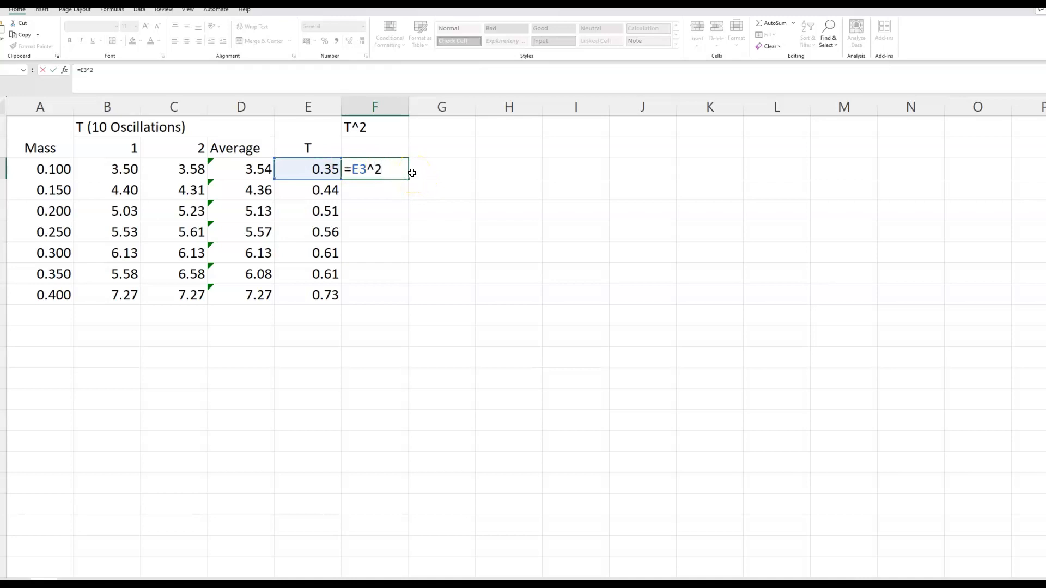
key(Return)
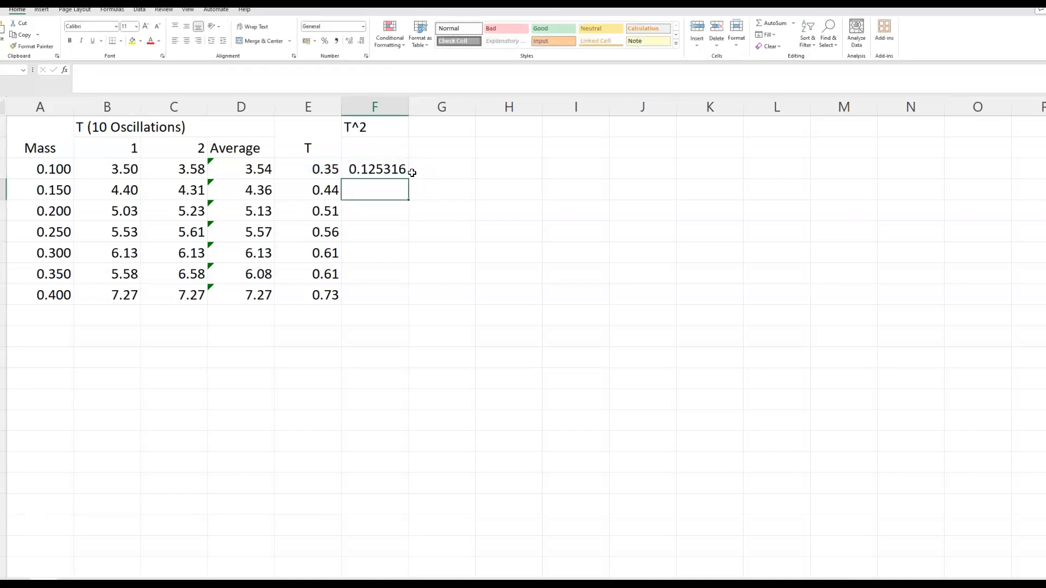
click(402, 170)
drag(408, 178, 392, 295)
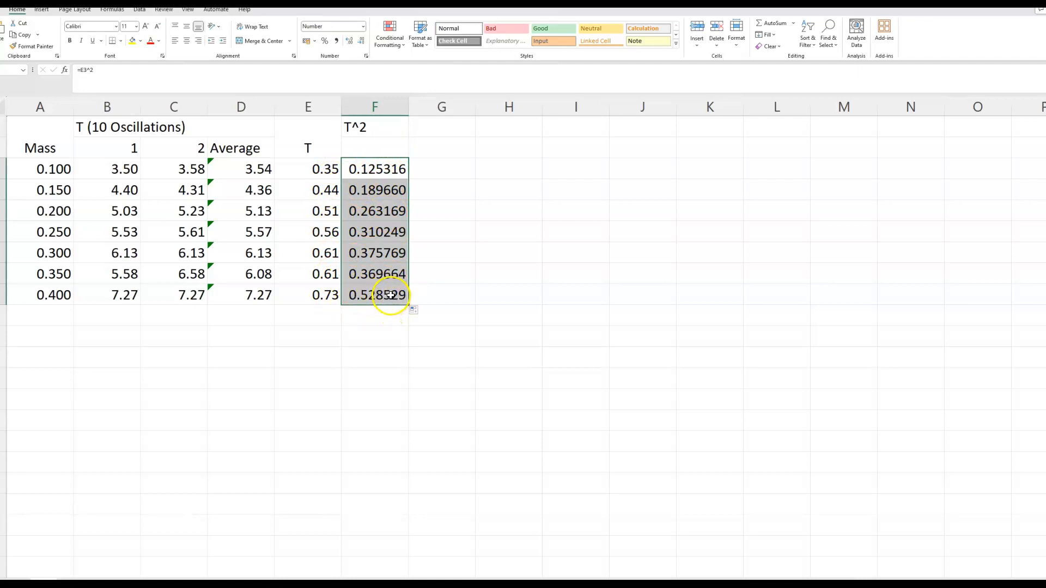
- Format the squared period values in F3:F9 as Number with two decimal places
right_click(391, 295)
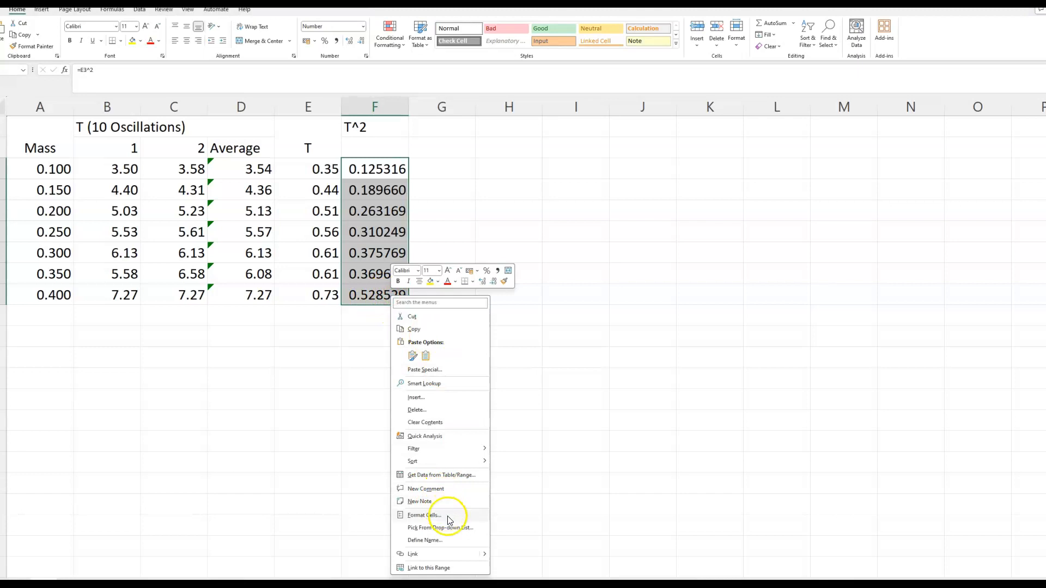
click(424, 515)
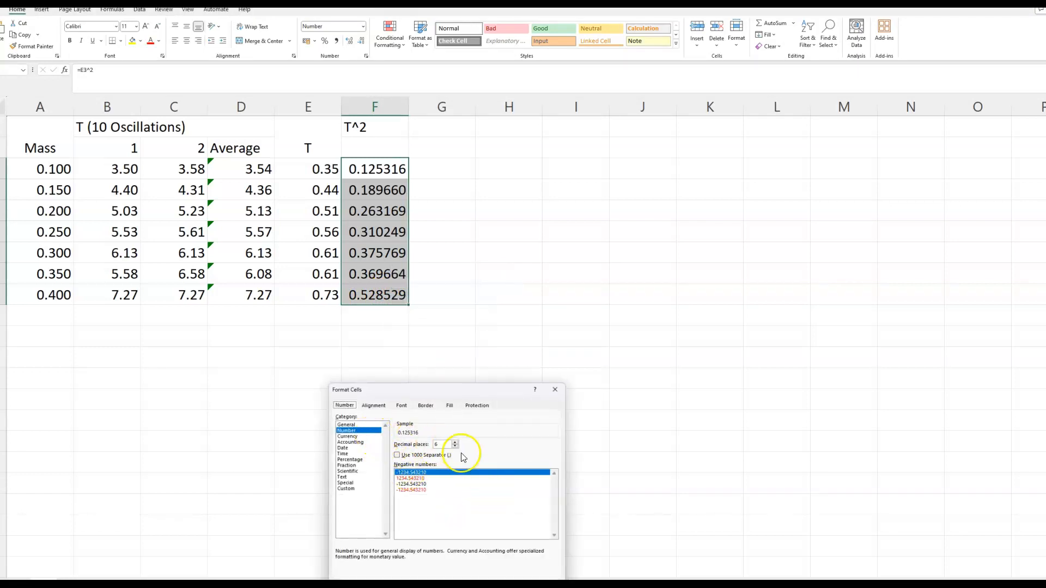
click(455, 447)
click(455, 447)
click(455, 447)
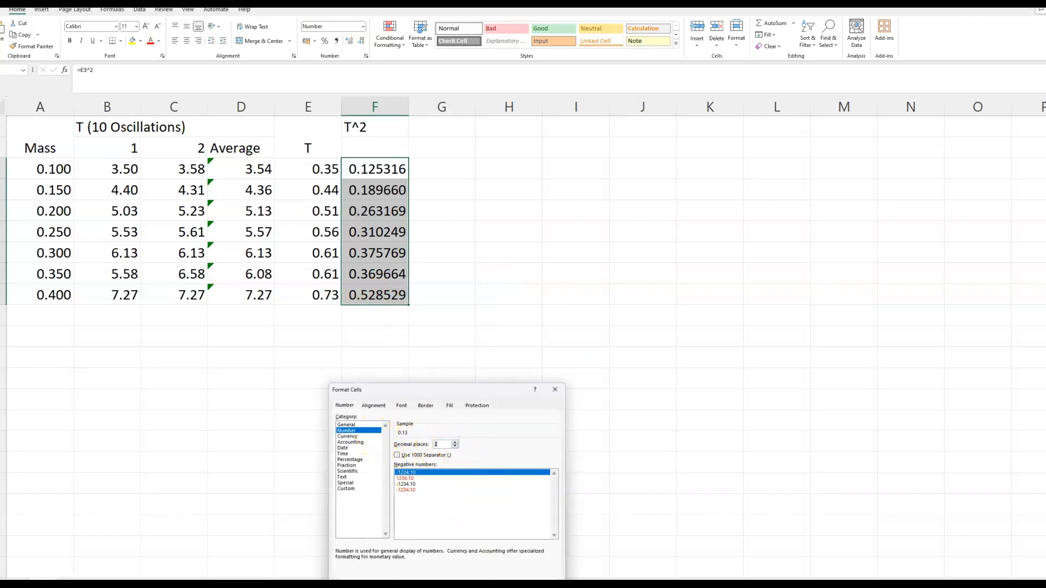
key(Return)
drag(482, 419, 490, 440)
click(530, 455)
- Merge and center the "T^2" heading over cells F1:F2
drag(362, 132, 369, 146)
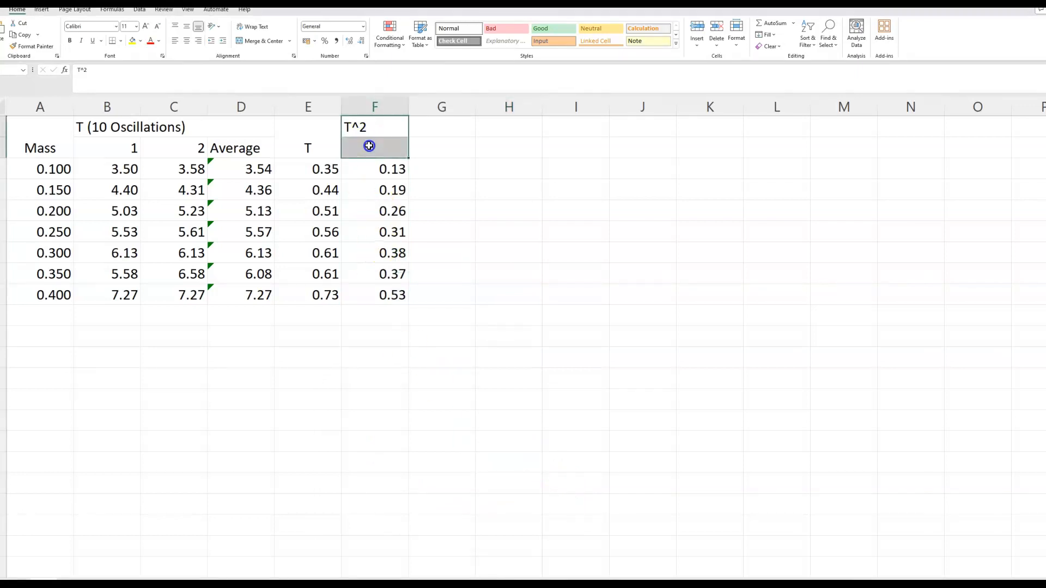
click(254, 41)
click(412, 186)
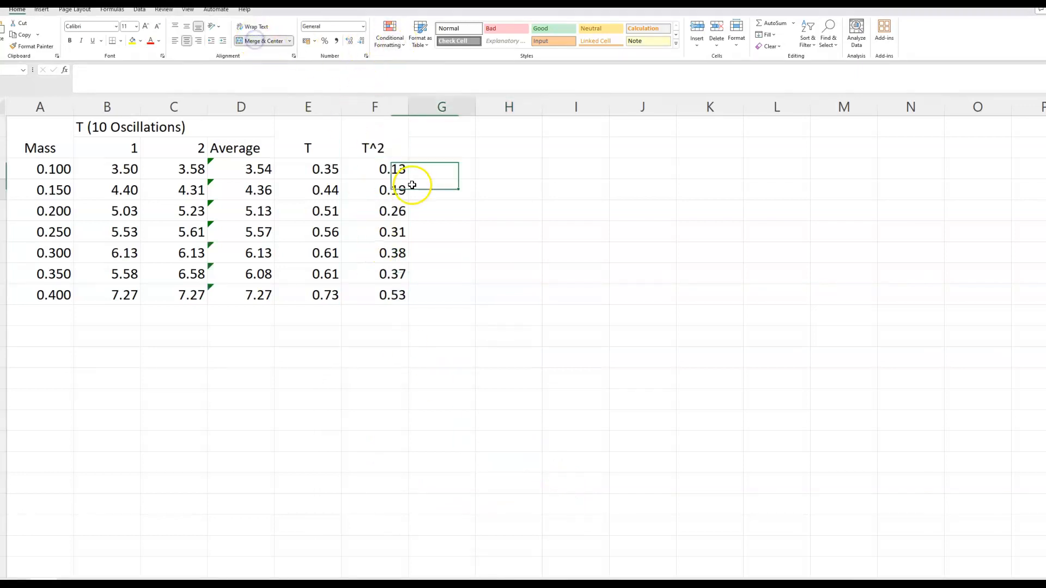
- Add the unit to the mass column heading so it reads "Mass /kg"
click(61, 149)
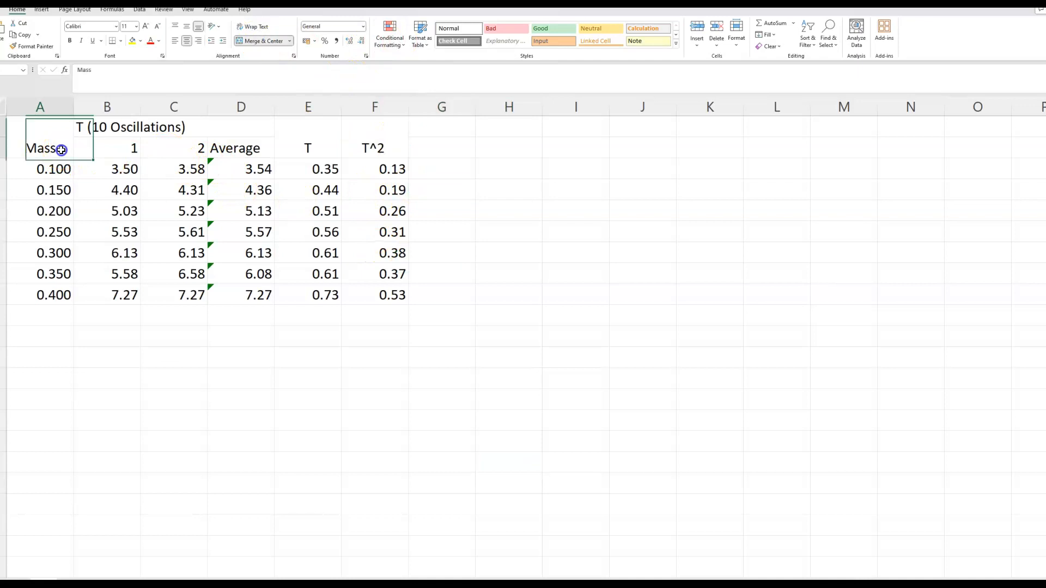
click(126, 136)
click(182, 137)
click(183, 147)
click(225, 132)
click(67, 139)
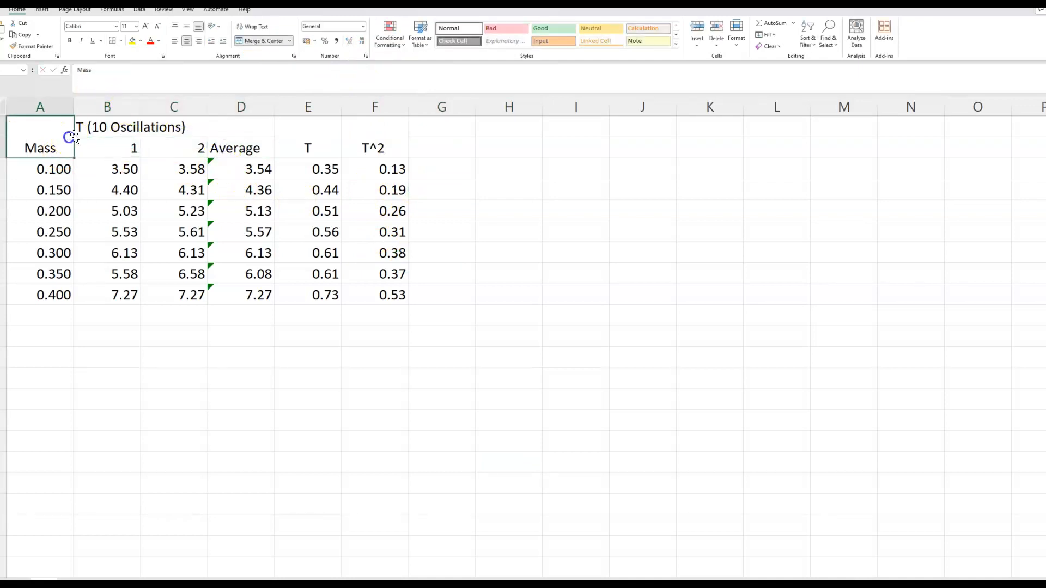
click(139, 76)
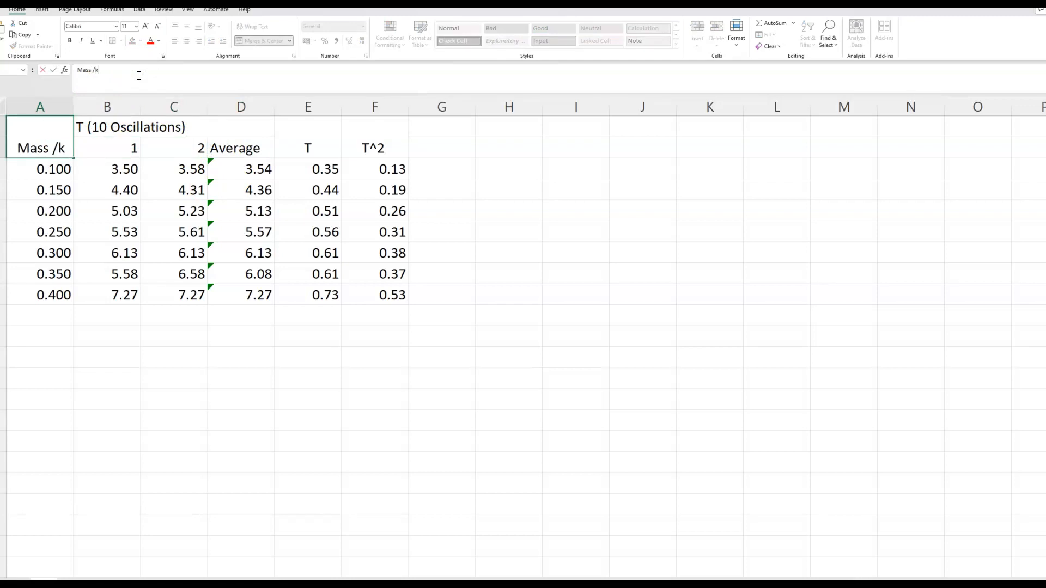
key(Return)
- Add the unit to the merged oscillation time heading so it reads "T (10 Oscillations) /s"
click(205, 130)
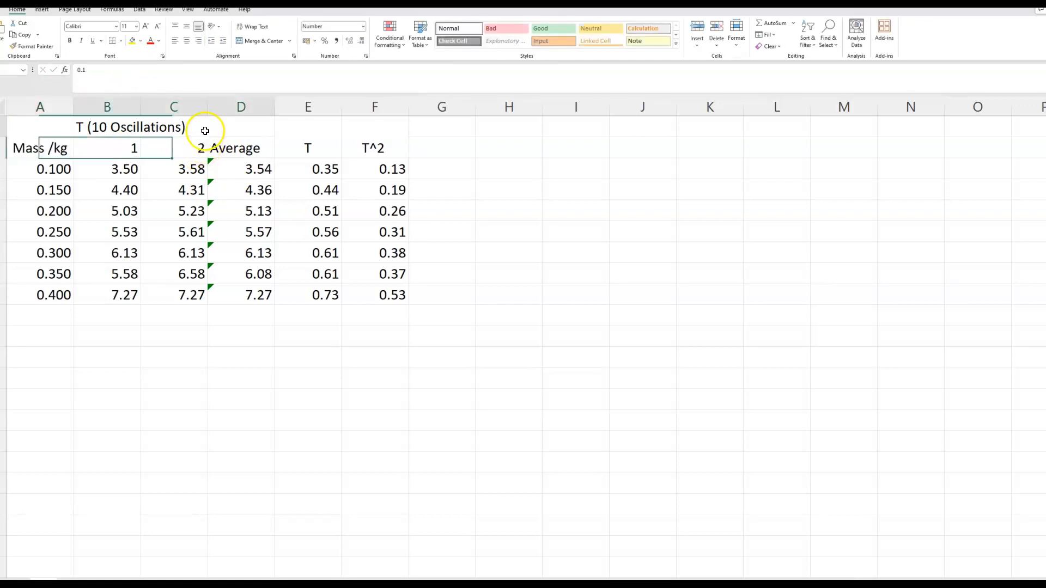
click(208, 80)
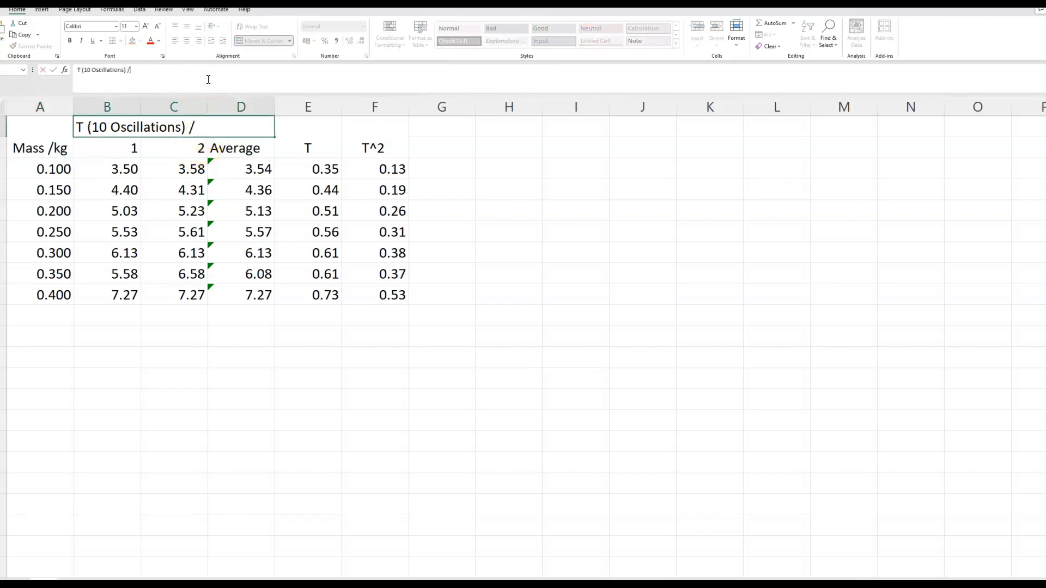
text(/s)
key(Return)
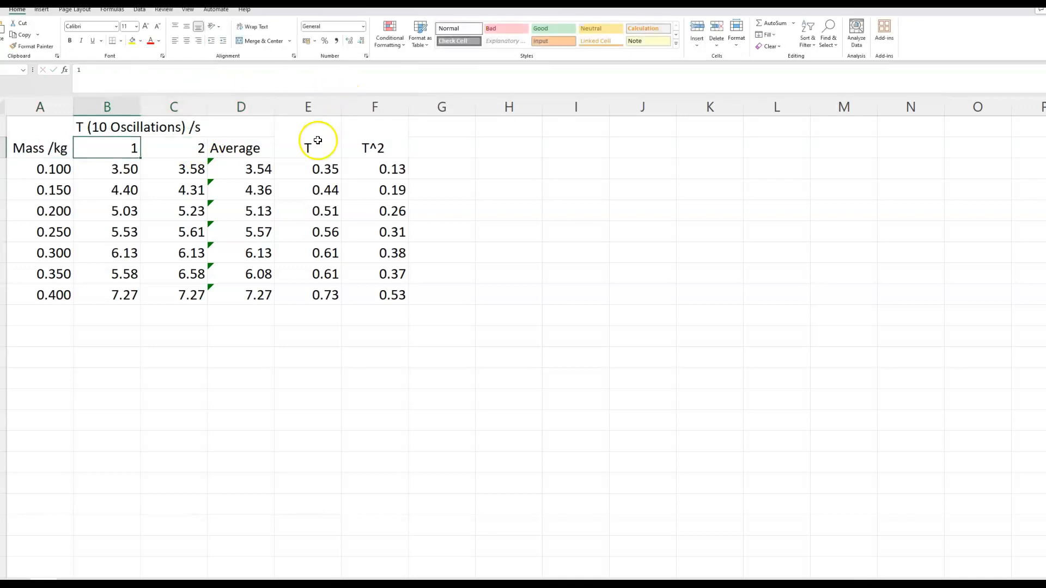
- Add units to the last two column headings so they read "T /s" and "T^2 /s^2"
click(317, 135)
click(200, 82)
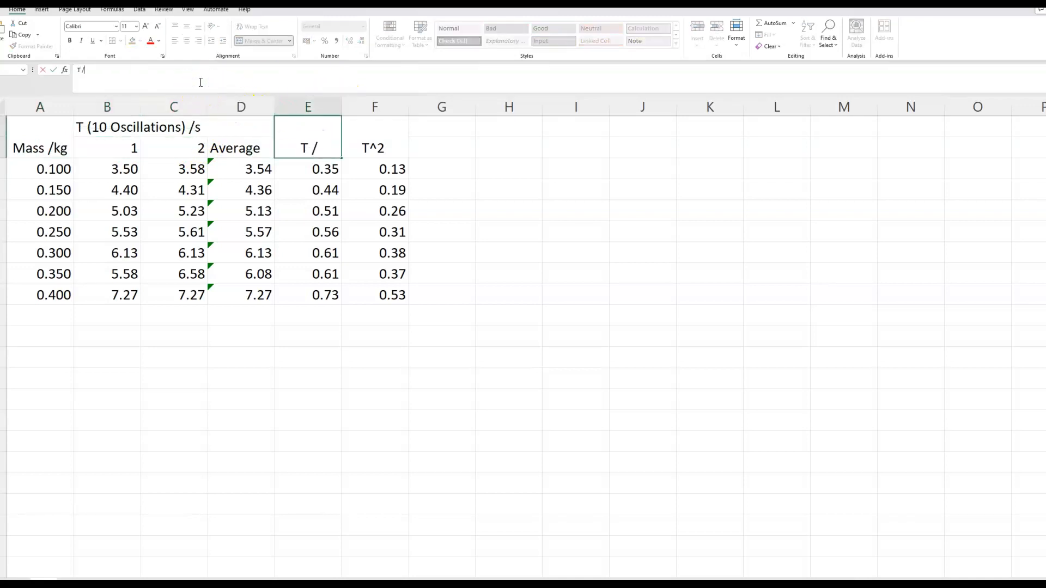
text(s)
key(Return)
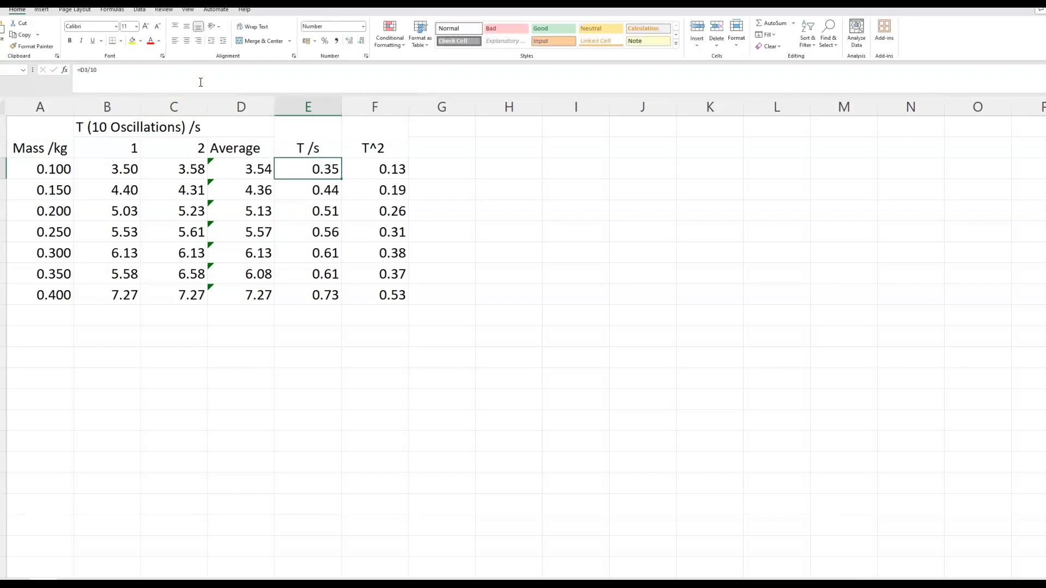
click(381, 146)
click(105, 66)
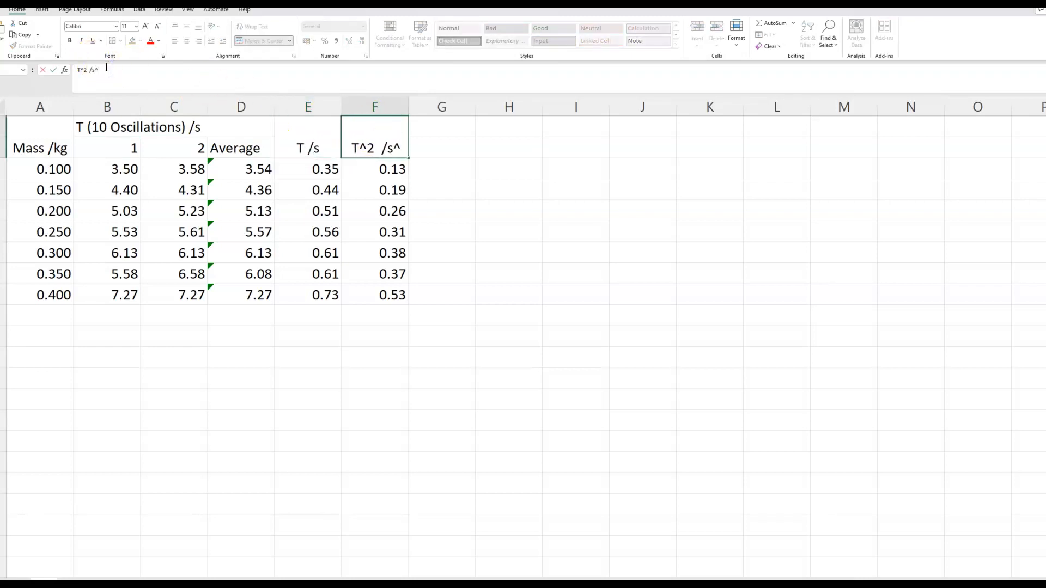
key(Return)
- Apply All Borders to the whole data table in A1:F9
drag(41, 144, 354, 295)
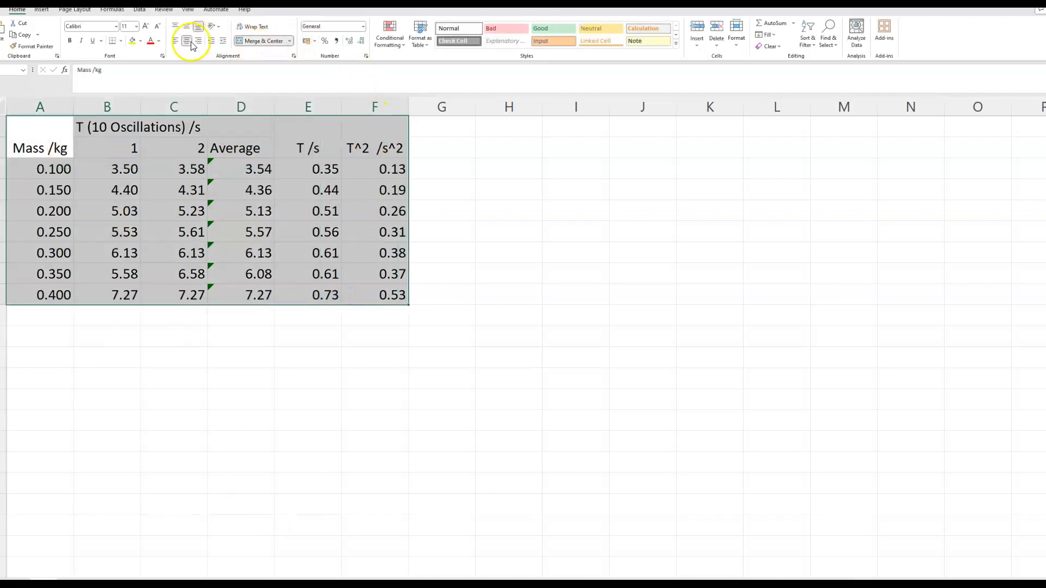
click(120, 41)
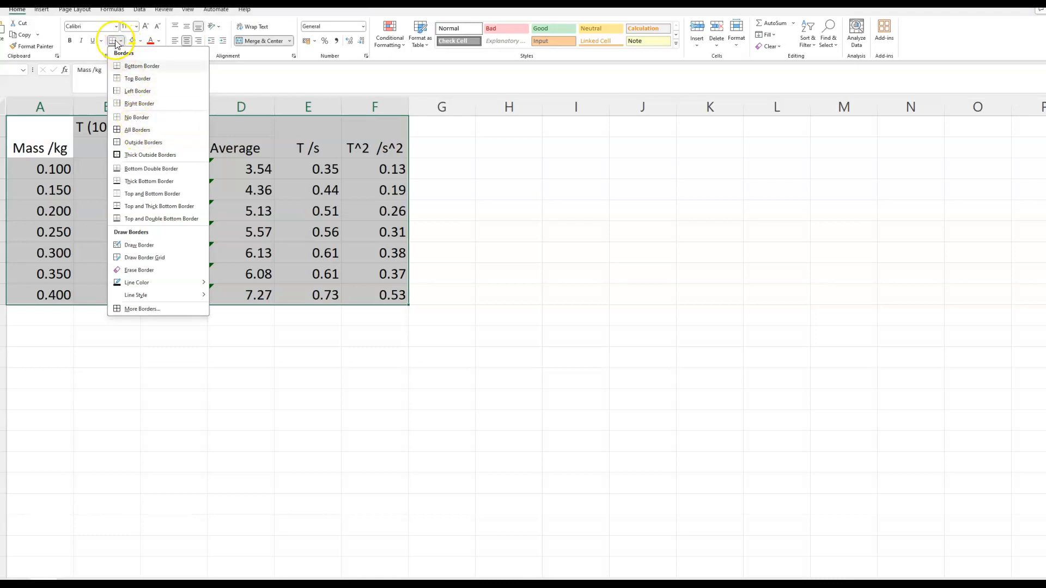
click(139, 129)
click(238, 215)
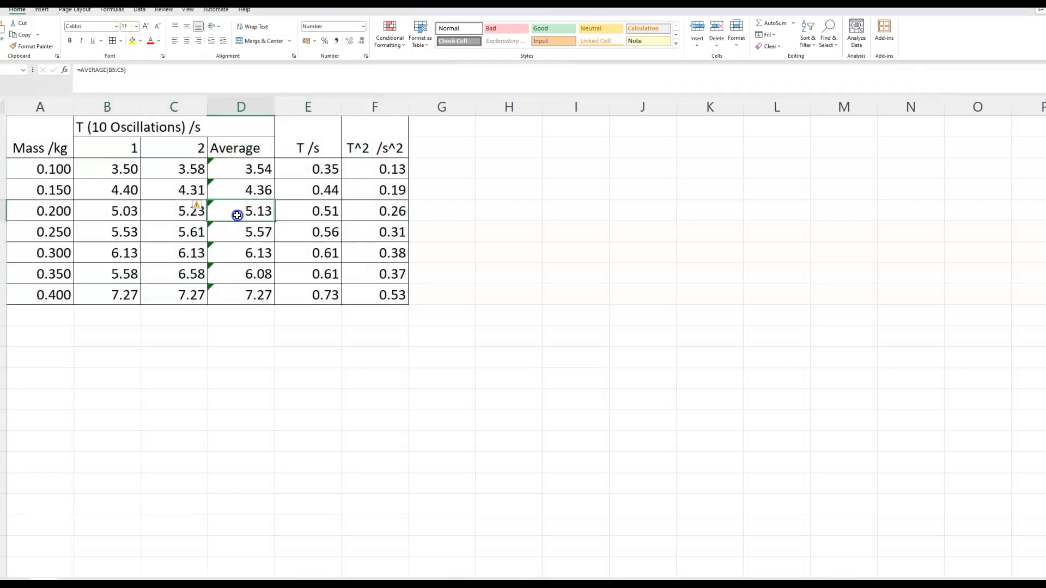
- Fill the table's header cells A1:F2 with a medium grey theme color
drag(70, 136, 374, 143)
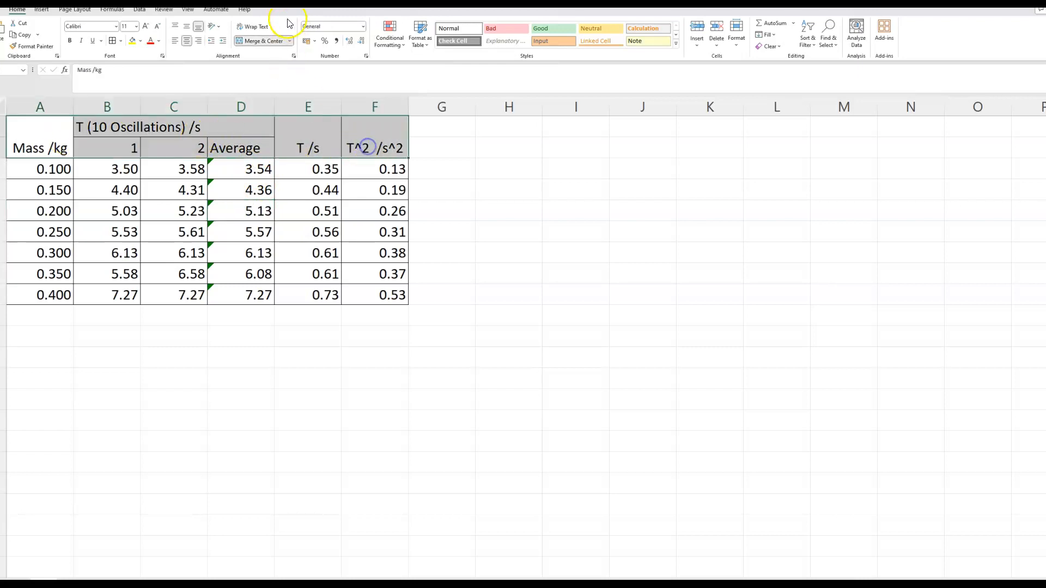
click(140, 41)
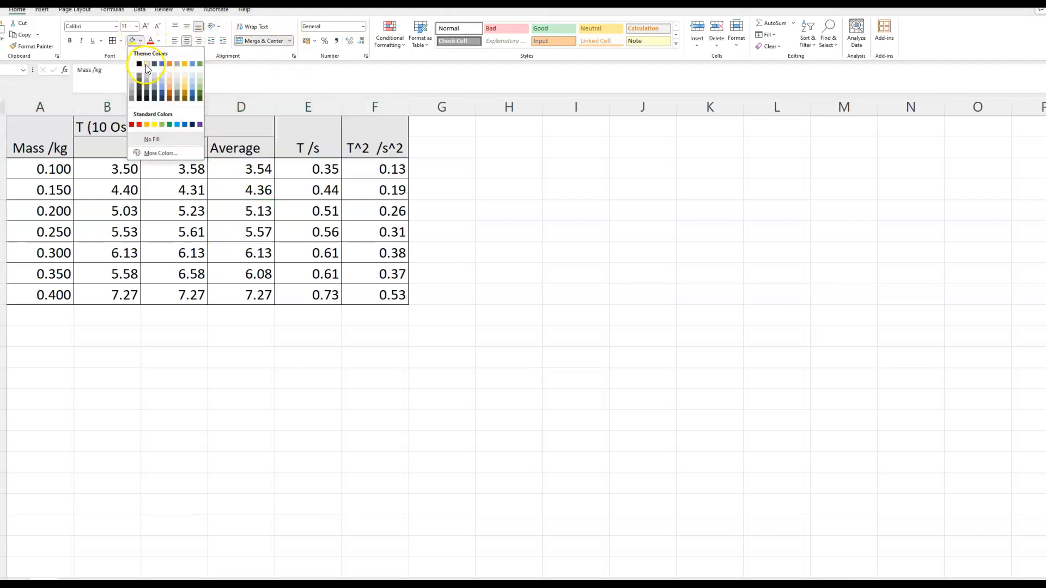
click(147, 81)
click(268, 274)
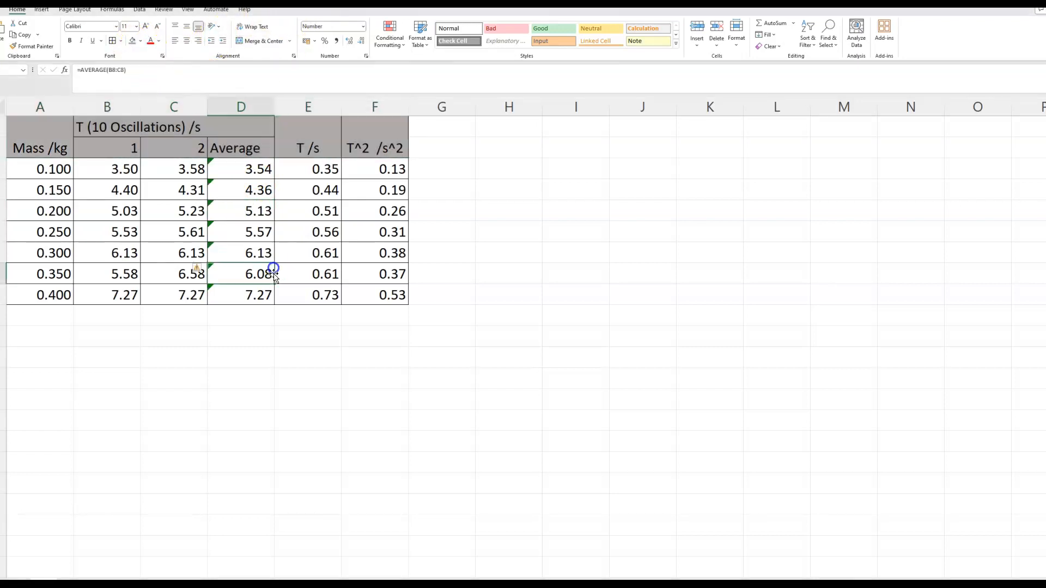
click(270, 496)
click(430, 417)
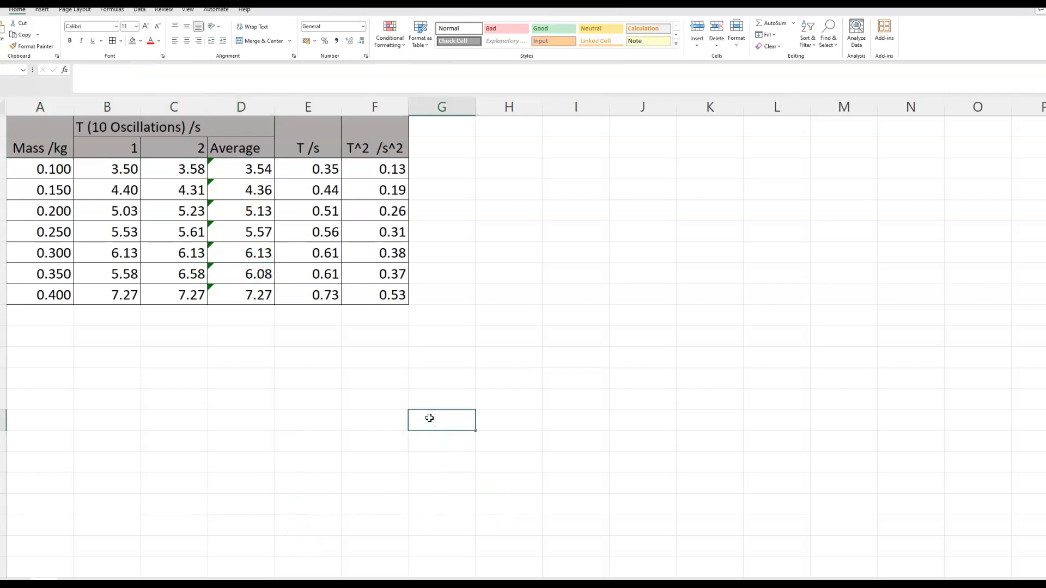
scroll(506, 380, down, 3)
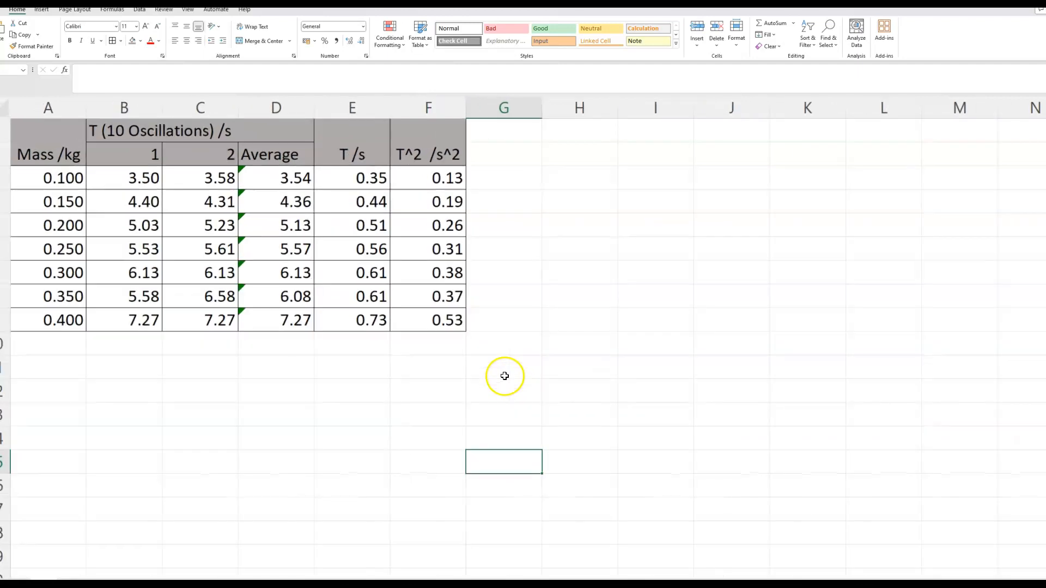
scroll(504, 378, down, 1)
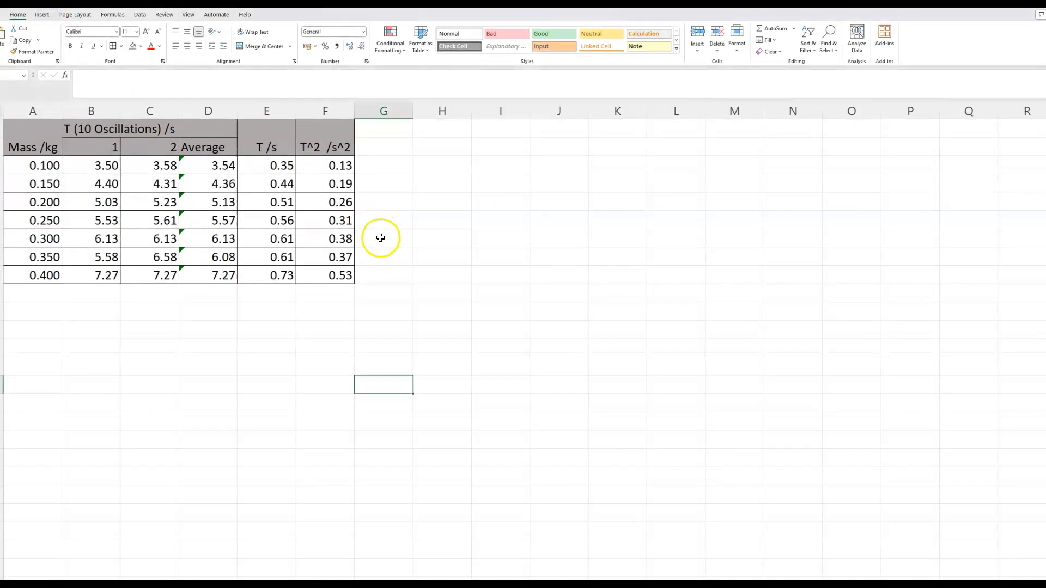
click(42, 15)
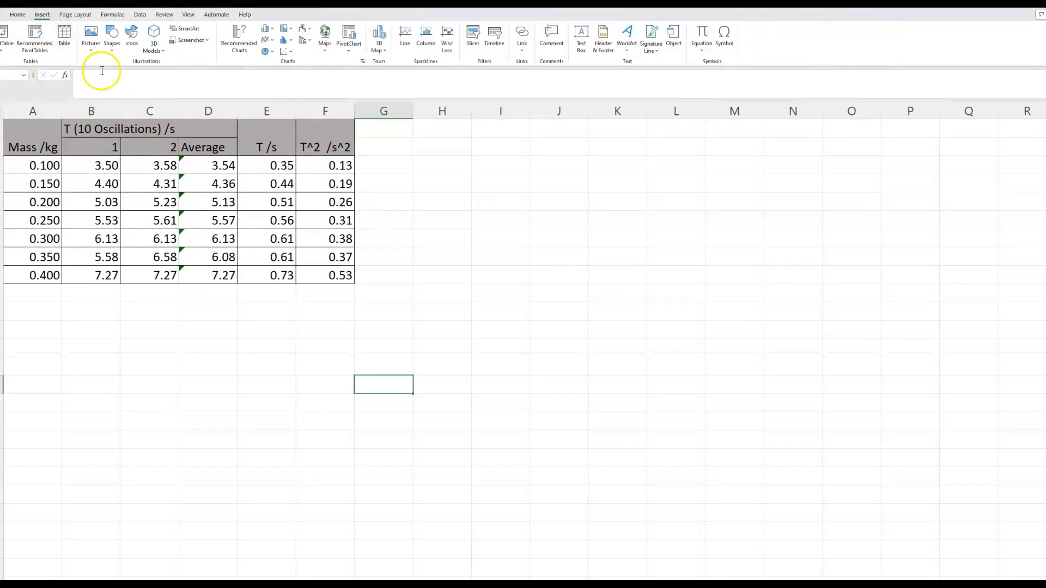
click(285, 51)
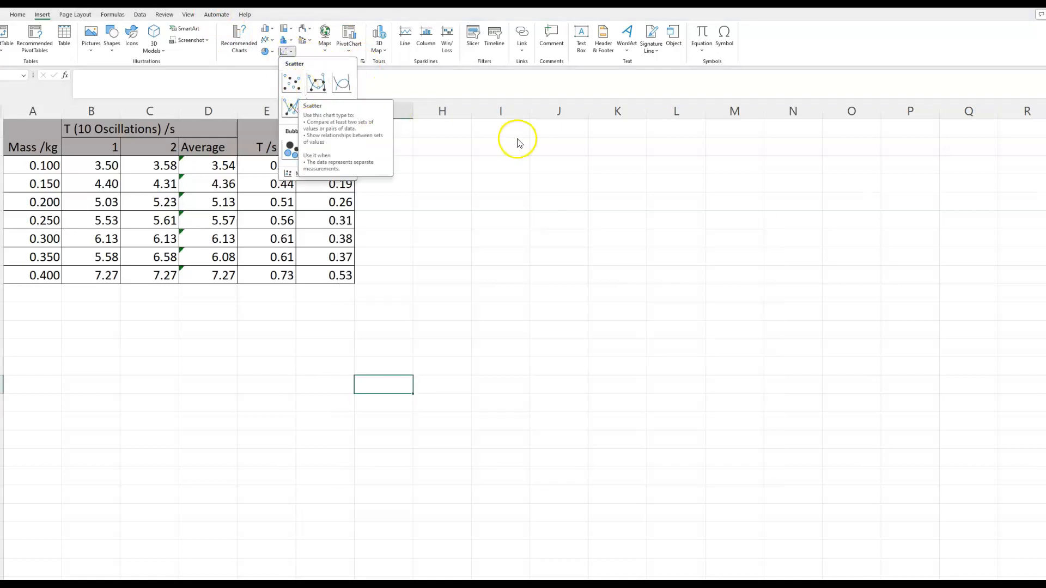
click(517, 172)
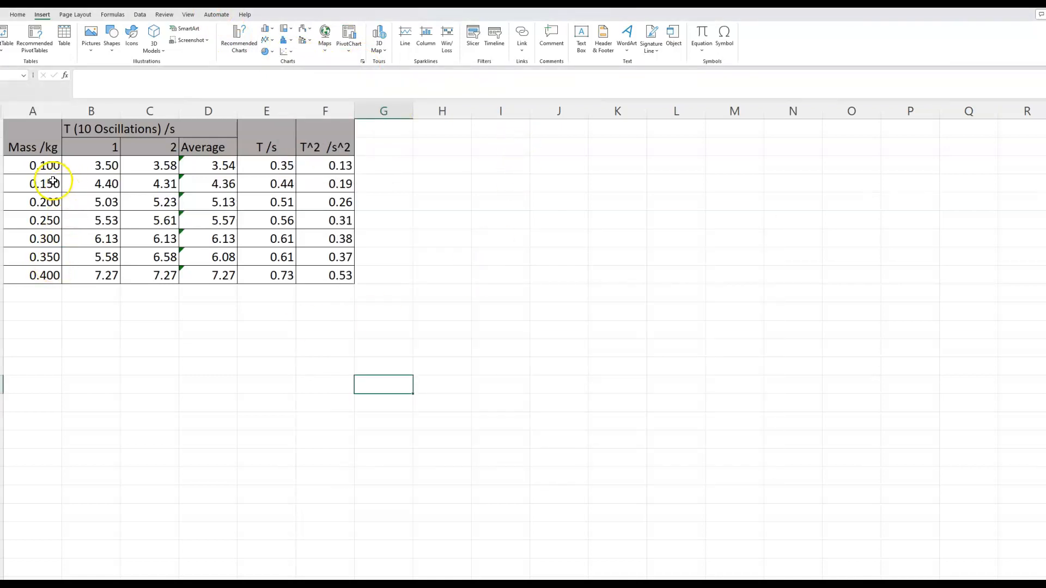
- Insert a markers-only scatter chart of T^2 against Mass from columns A and F, and place it beside the table
drag(38, 138, 52, 280)
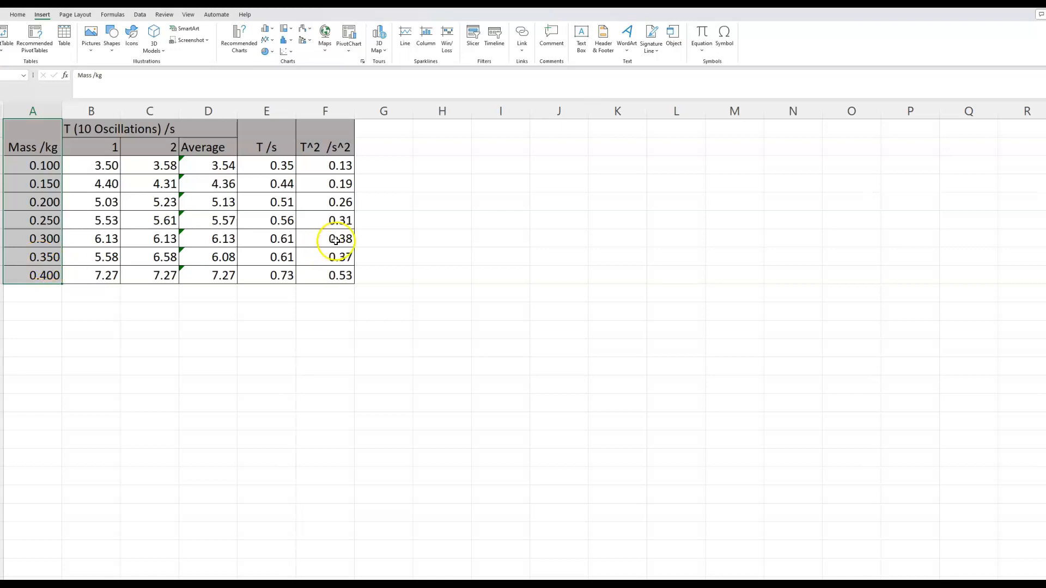
drag(323, 153, 340, 268)
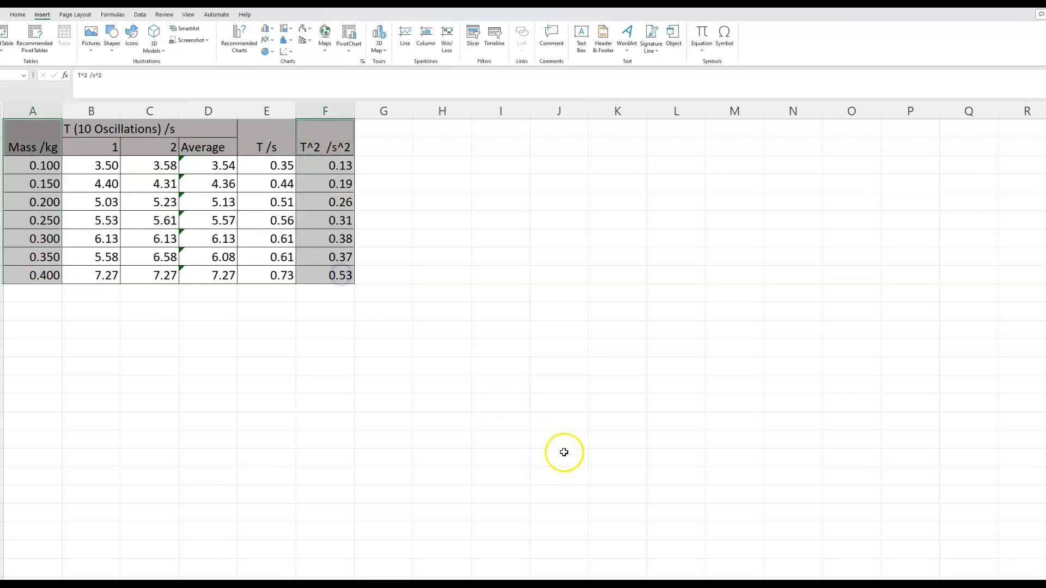
click(285, 52)
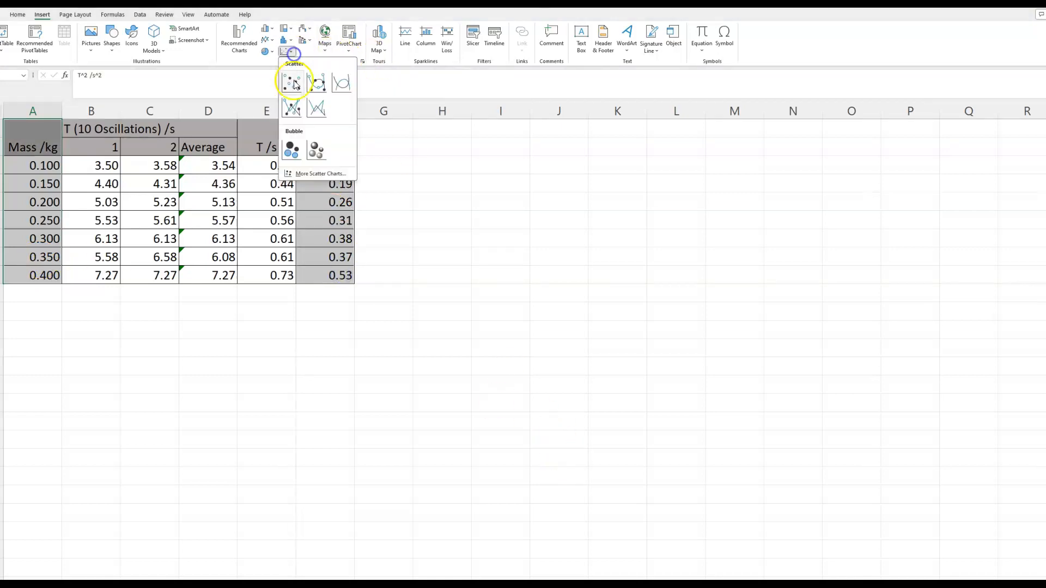
click(290, 82)
drag(710, 240, 777, 156)
- Format the chart's horizontal axis labels as Number with 3 decimal places
click(638, 393)
click(524, 384)
double_click(526, 384)
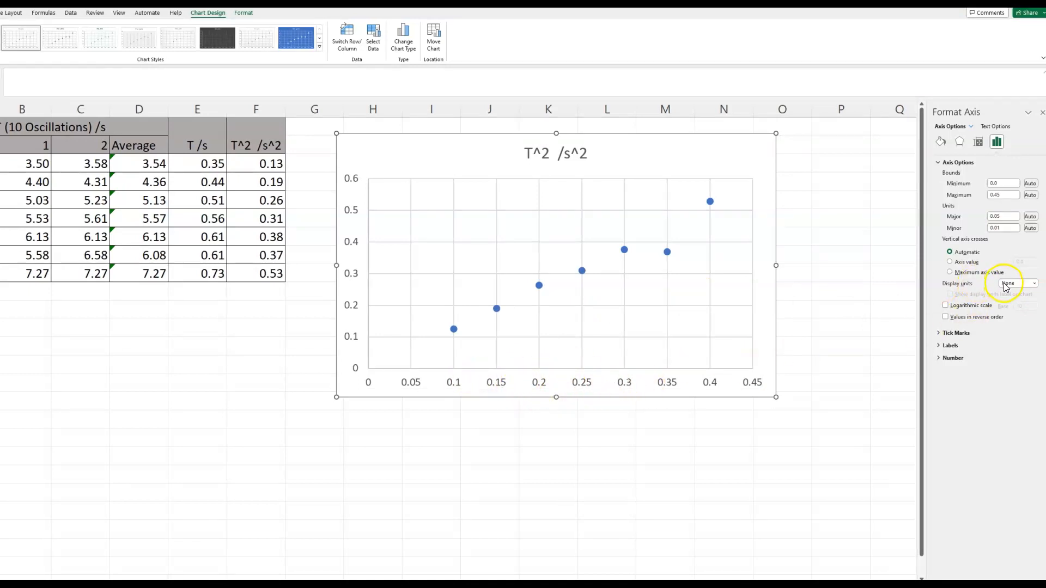
click(942, 360)
click(989, 379)
click(978, 394)
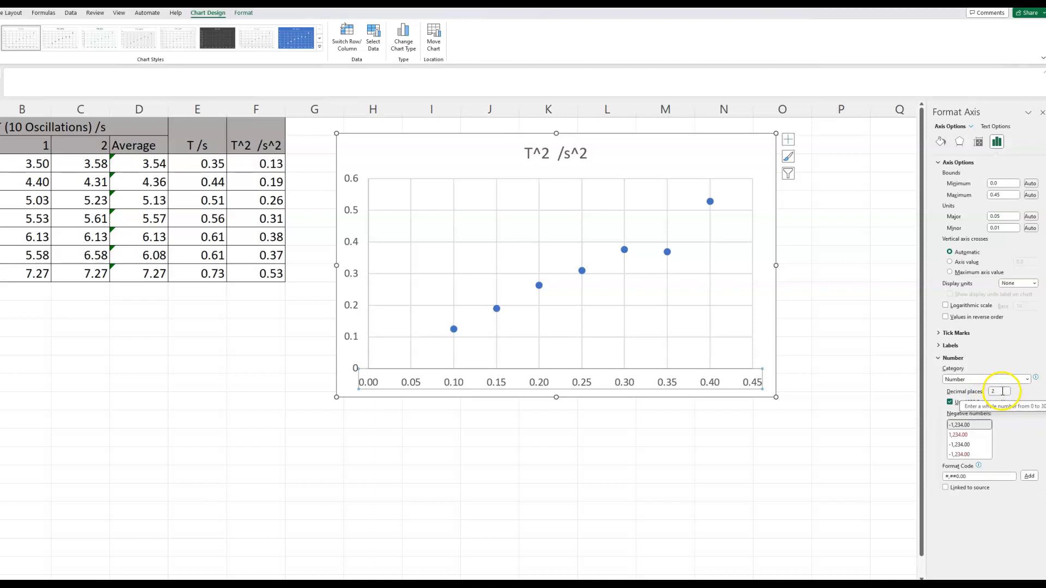
click(1002, 390)
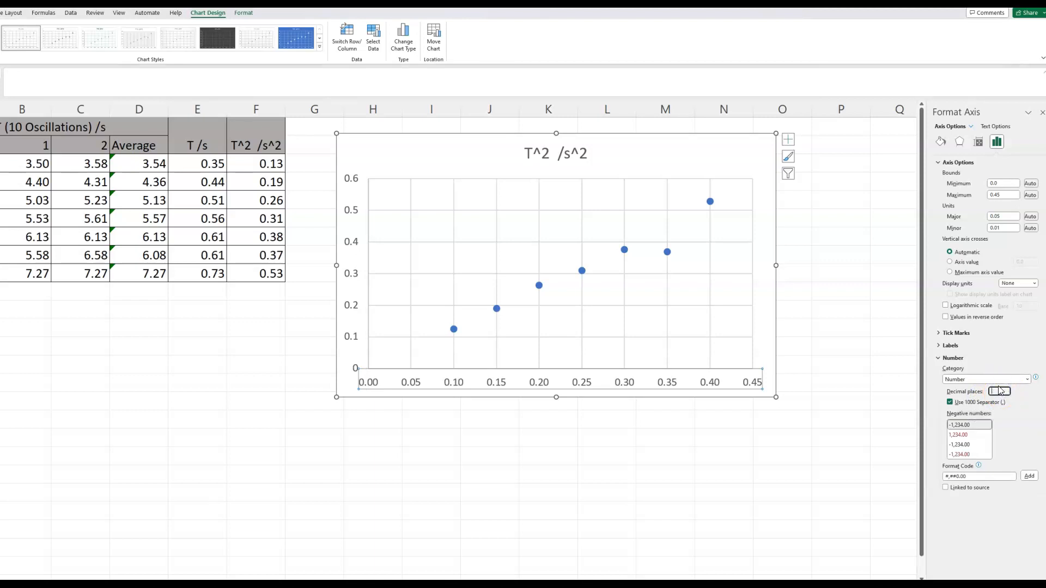
text(3)
click(1002, 392)
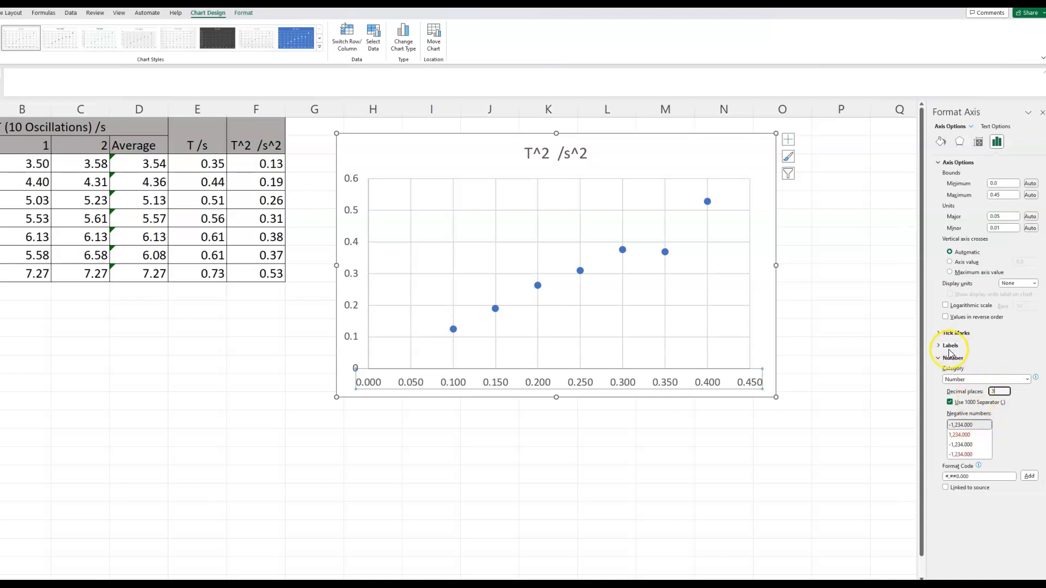
- Format the chart's vertical axis labels as Number with 2 decimal places
click(351, 273)
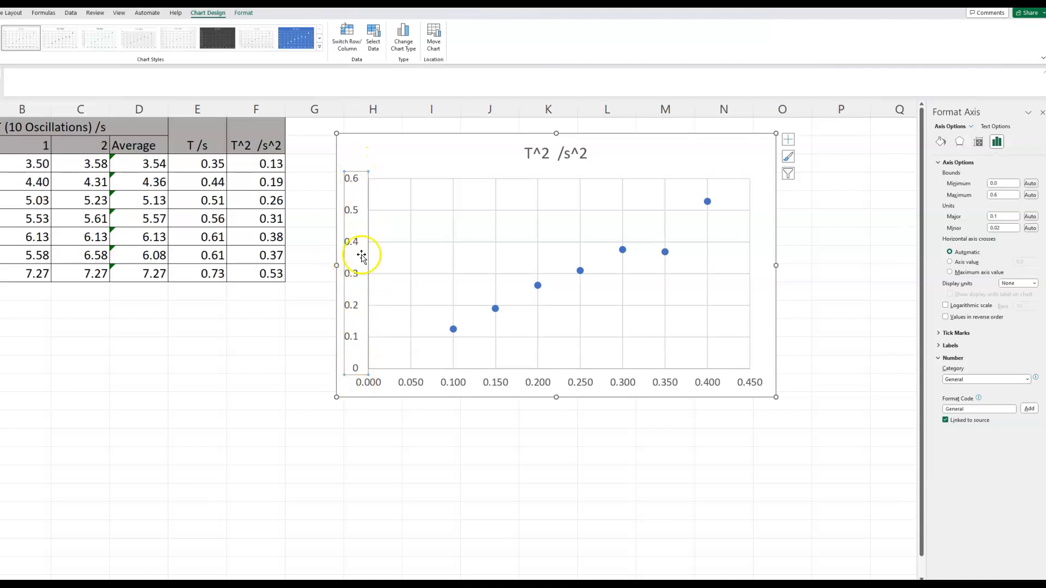
click(1003, 378)
click(993, 397)
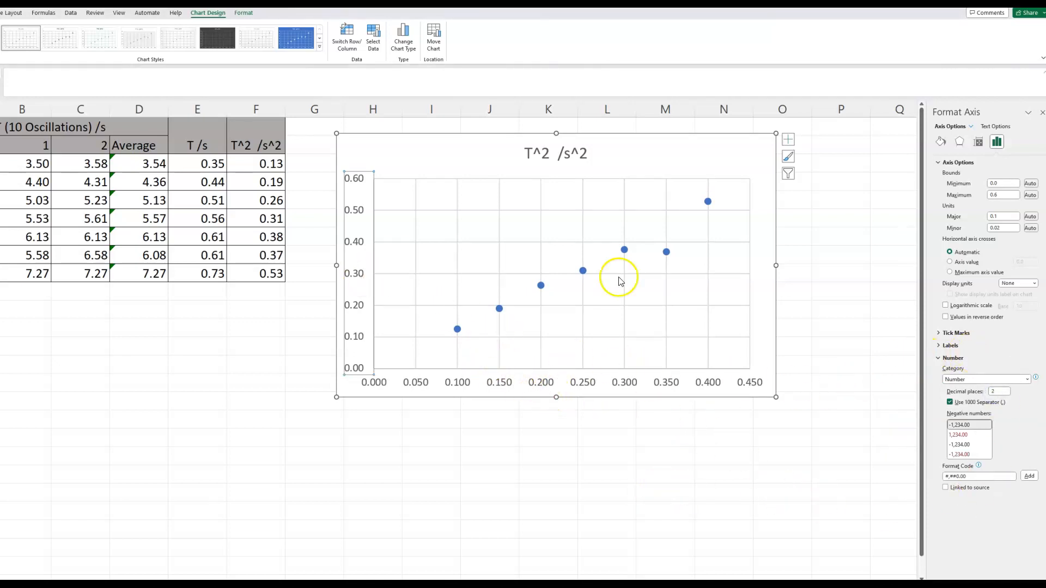
click(942, 345)
click(1035, 357)
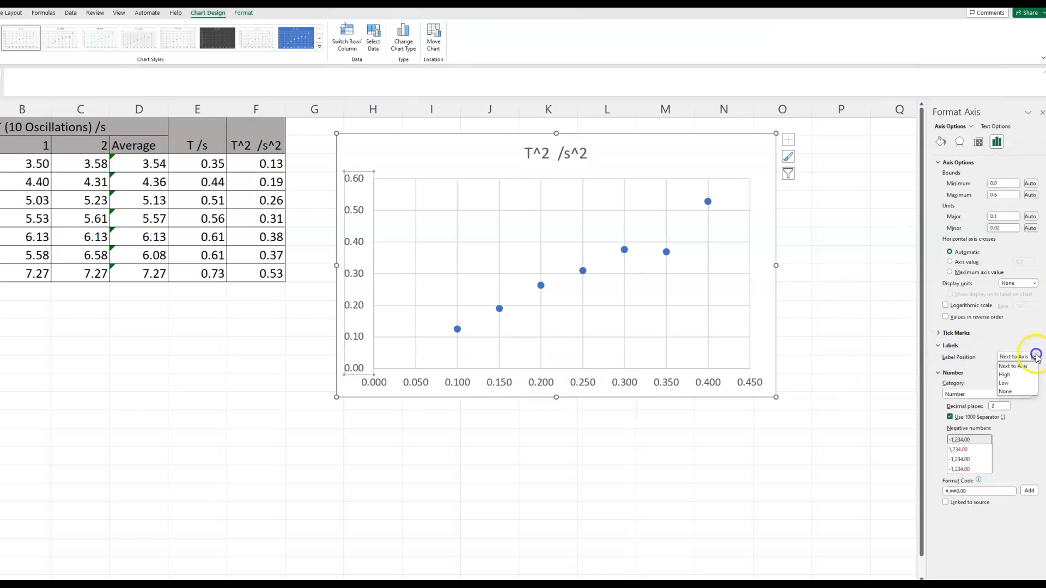
click(1027, 367)
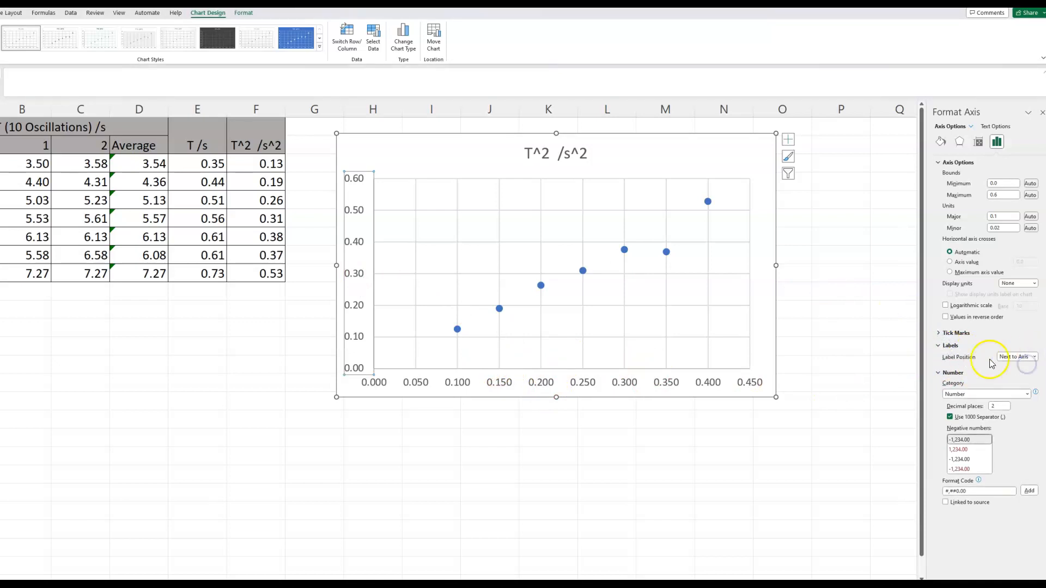
click(962, 338)
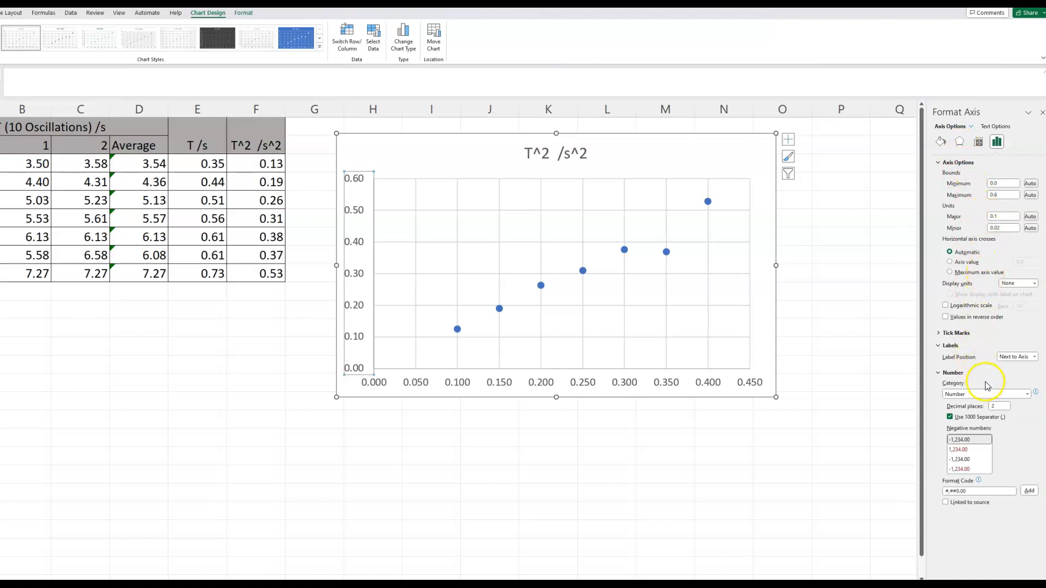
click(355, 398)
click(532, 420)
click(626, 316)
click(655, 362)
click(584, 382)
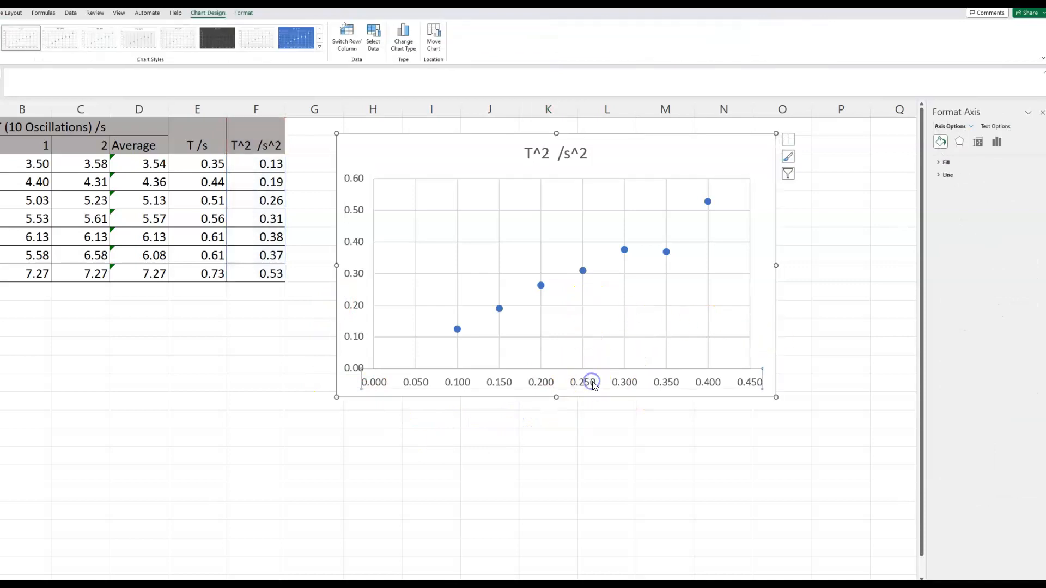
click(705, 233)
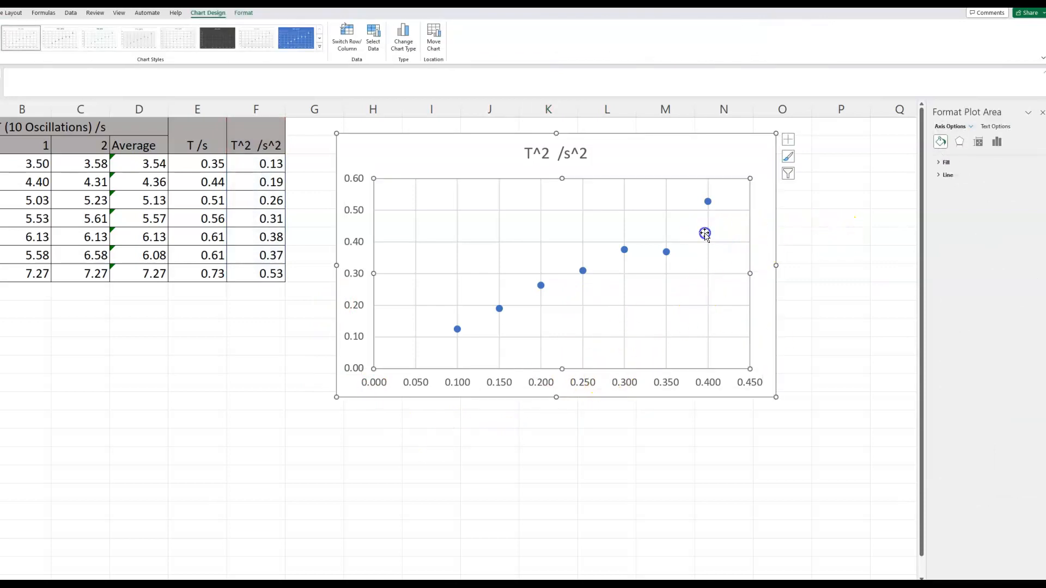
- Correct the first oscillation time for the 0.350 kg mass in B8 to 6.58 and close the formatting pane
click(668, 253)
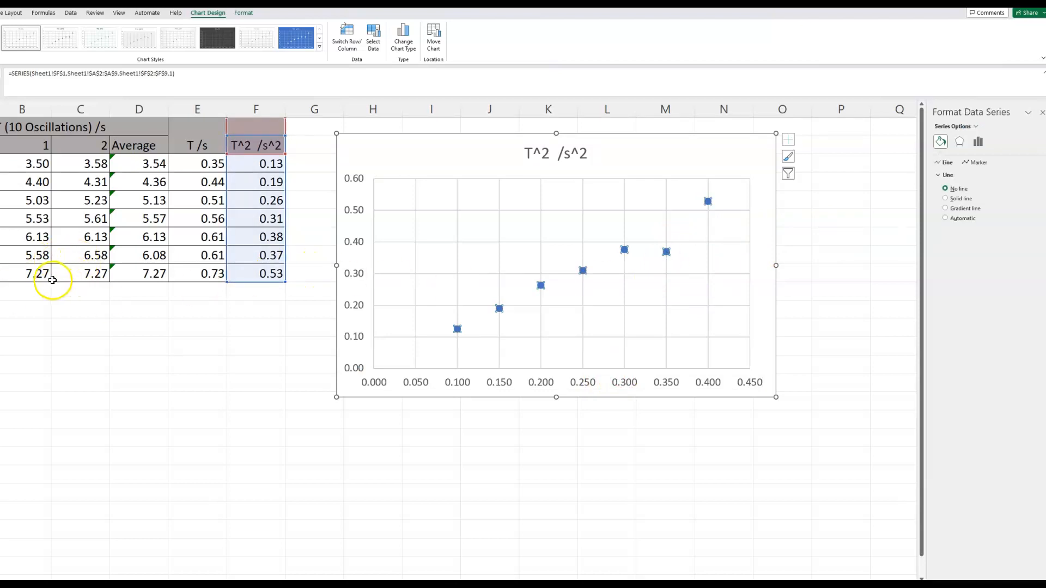
click(39, 257)
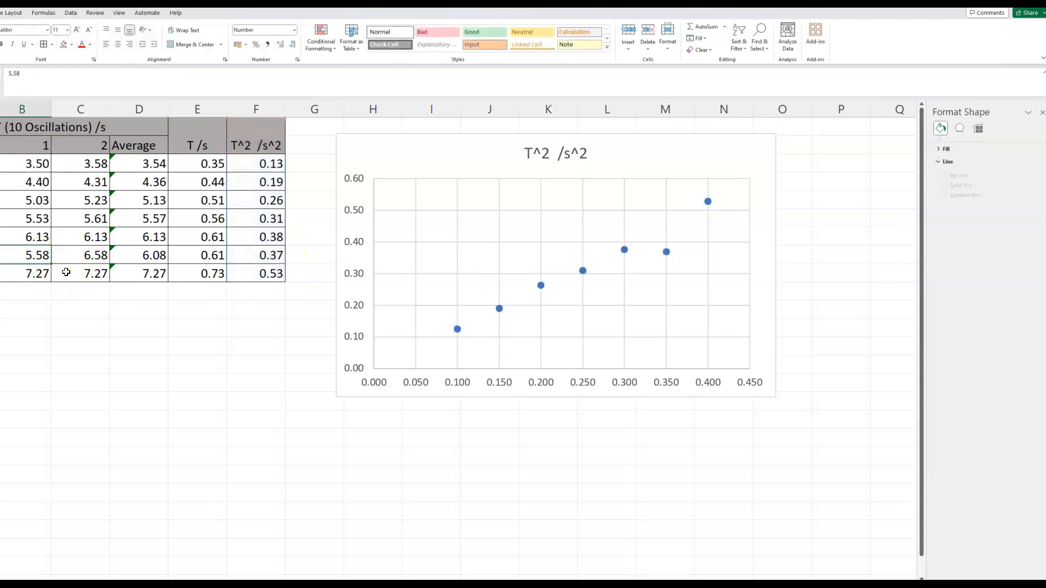
text(6.)
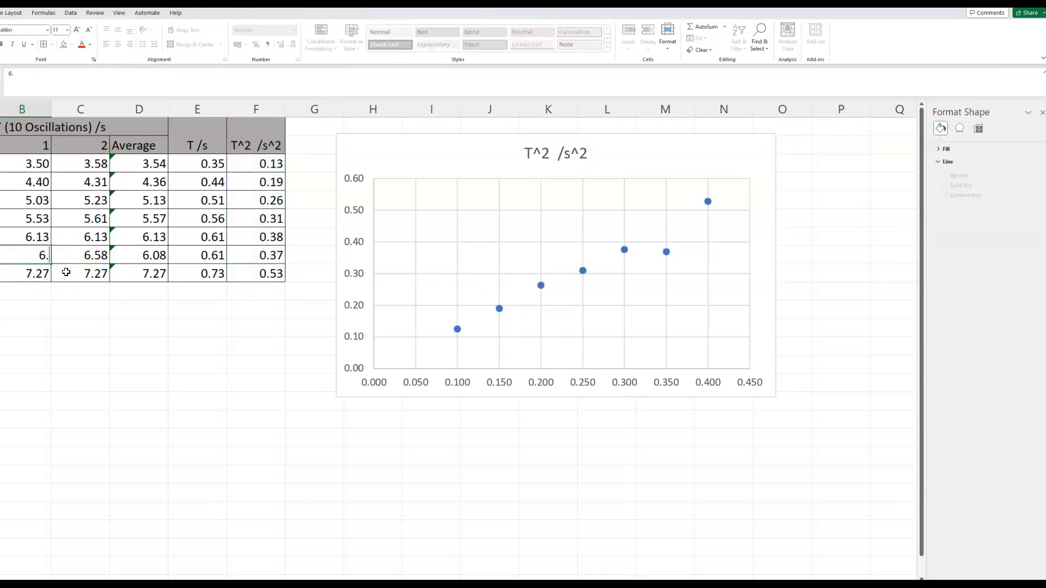
key(Return)
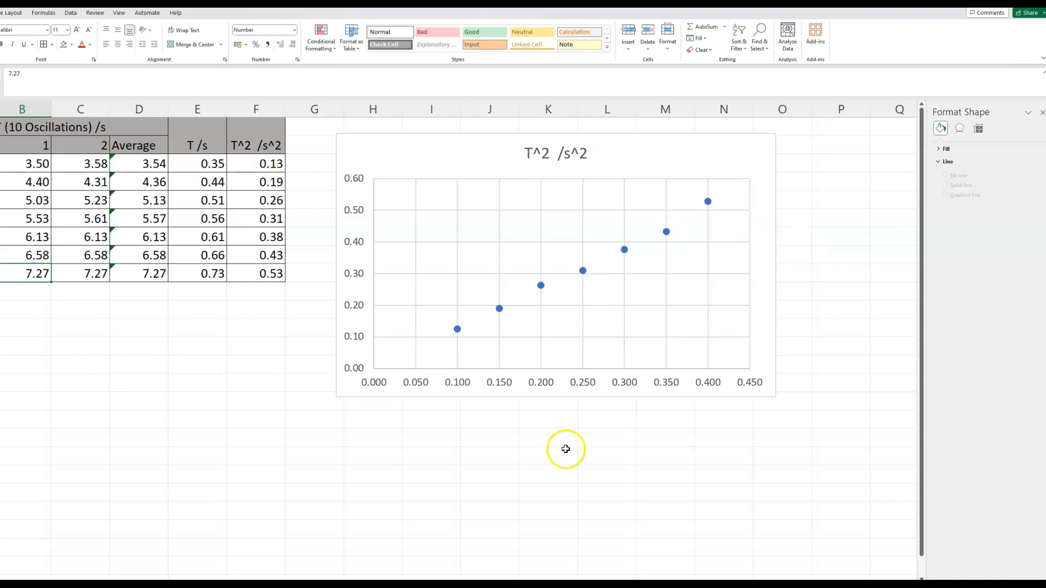
click(1040, 114)
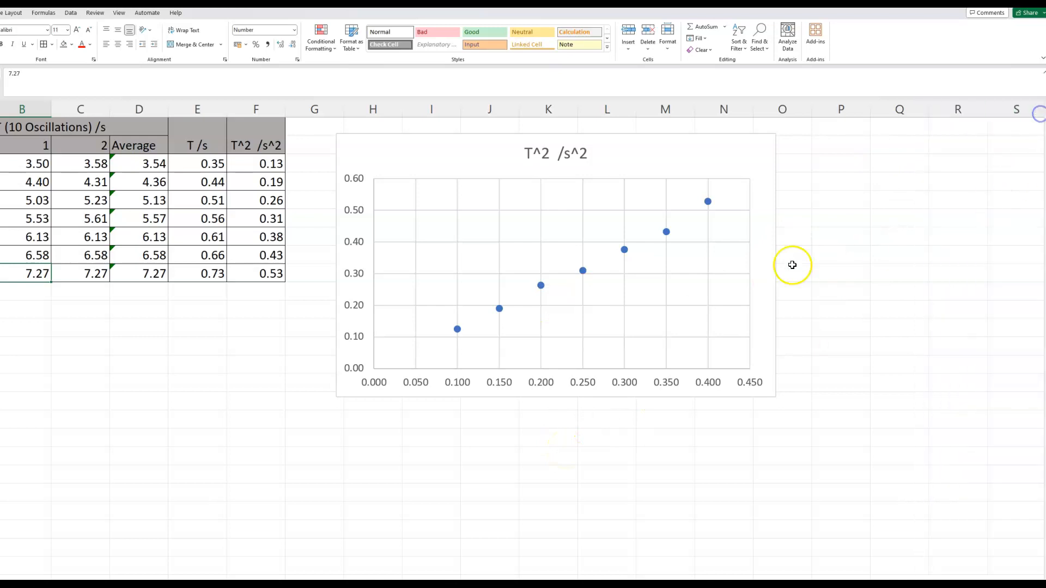
right_click(625, 256)
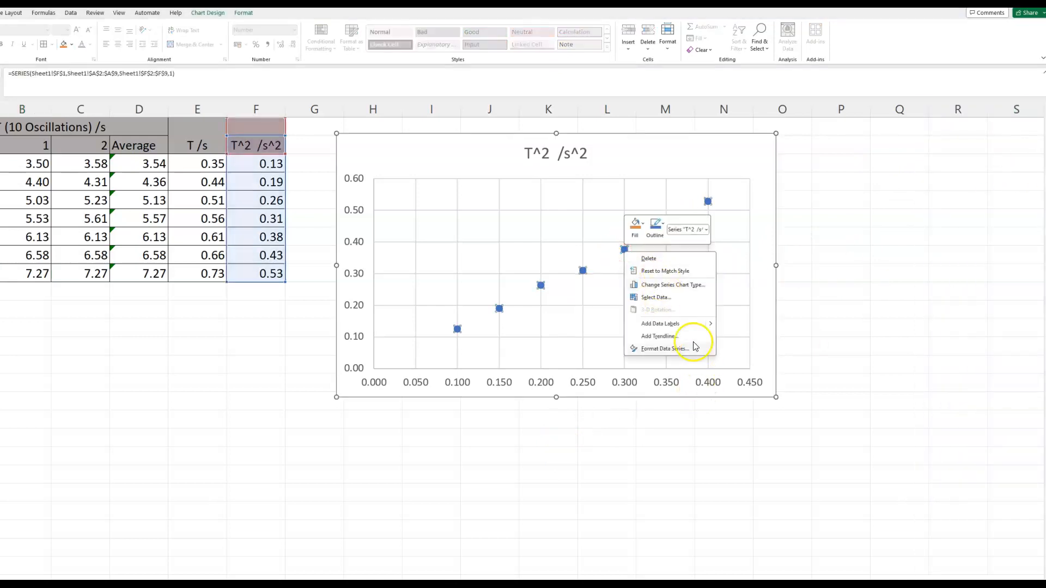
click(688, 324)
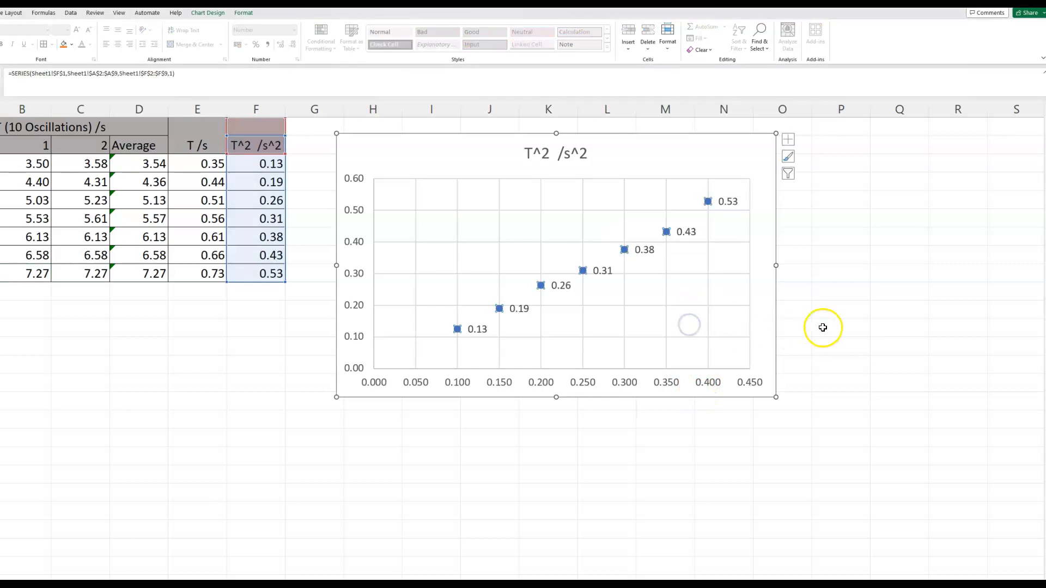
mouse_move(624, 258)
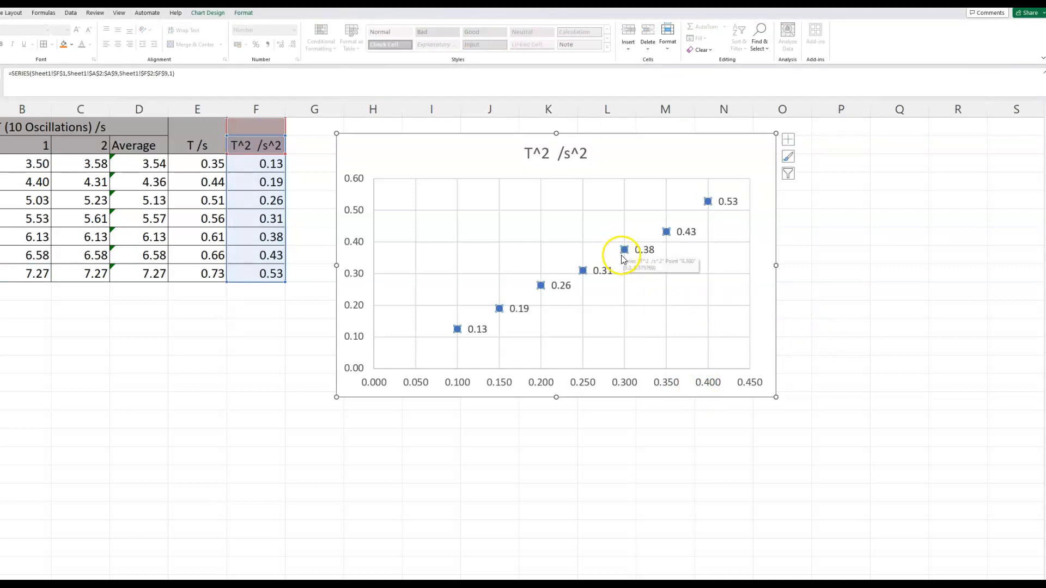
key(ctrl+z)
- Add a linear trendline to the T^2 data series with its intercept set to 0.0
right_click(624, 257)
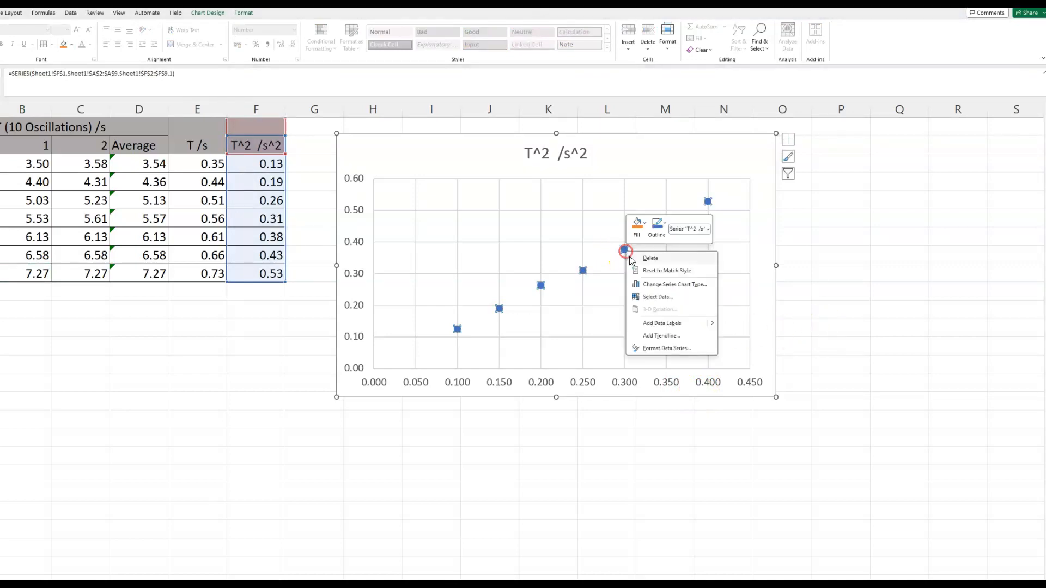
click(687, 335)
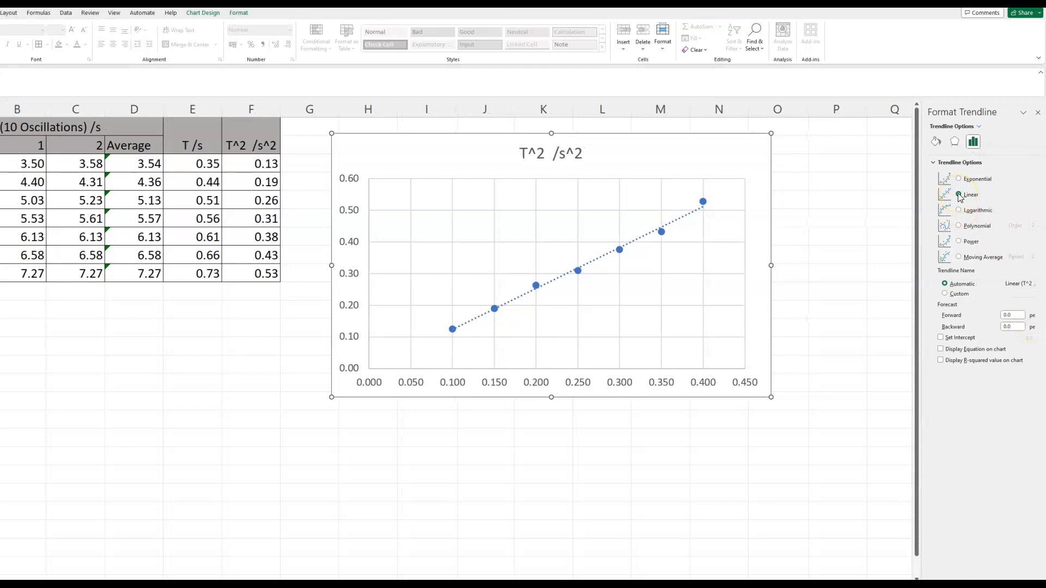
click(941, 338)
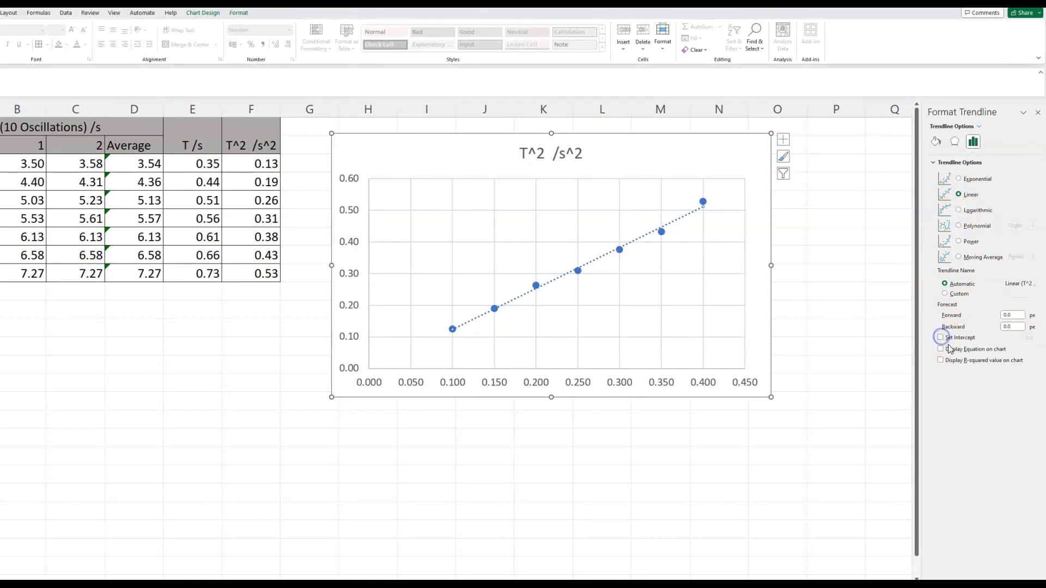
click(954, 340)
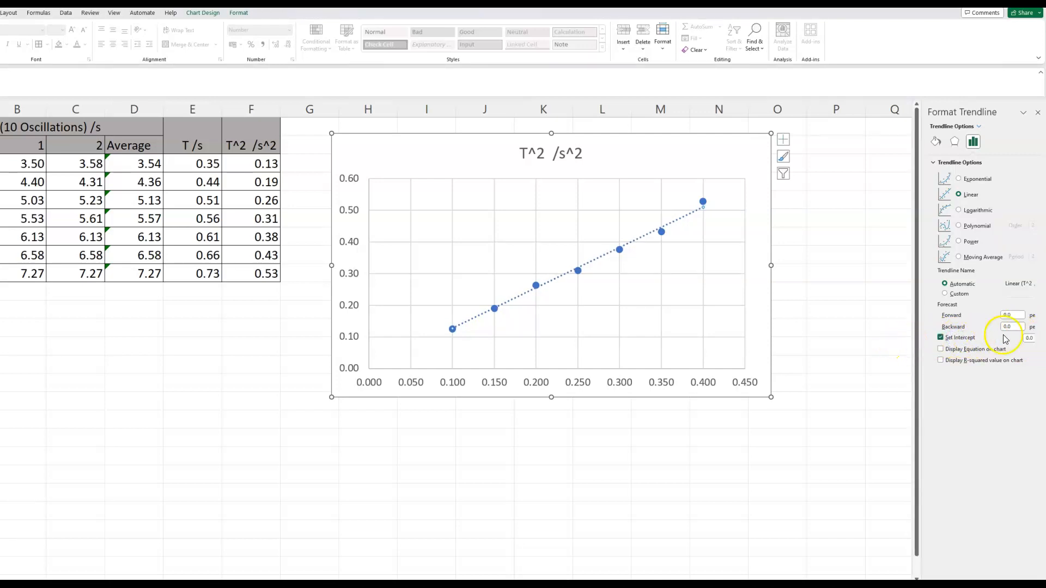
drag(916, 373, 829, 371)
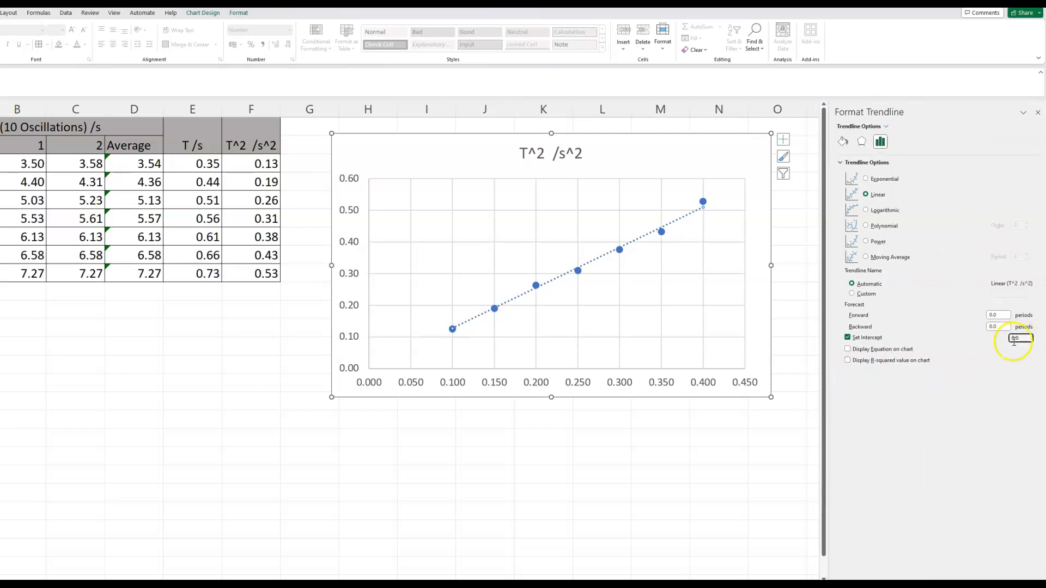
- Display the trendline equation above the plot area and format it as Number with 2 decimal places
click(848, 349)
drag(671, 208, 663, 164)
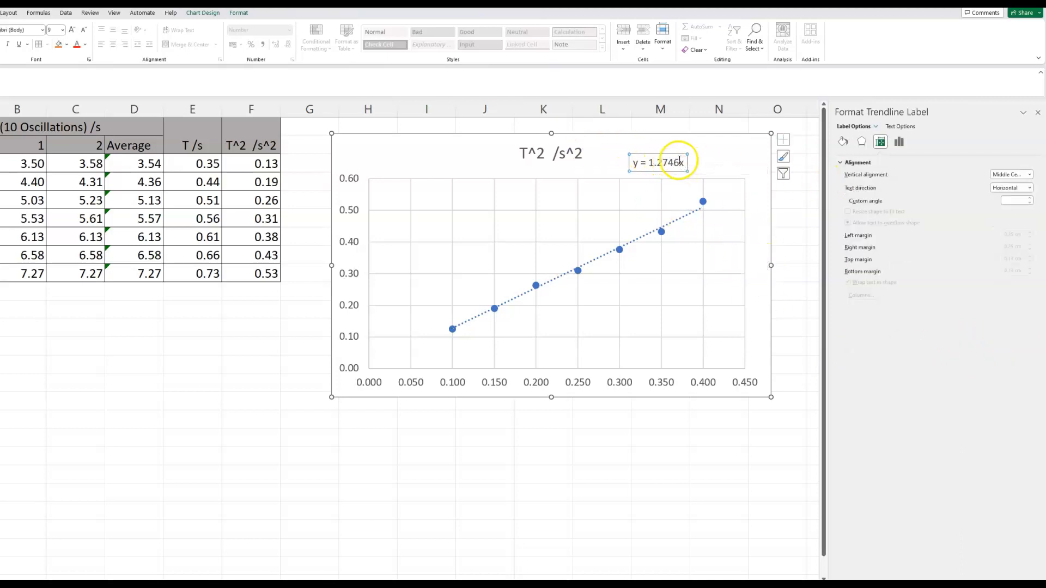
click(898, 144)
click(902, 188)
click(903, 199)
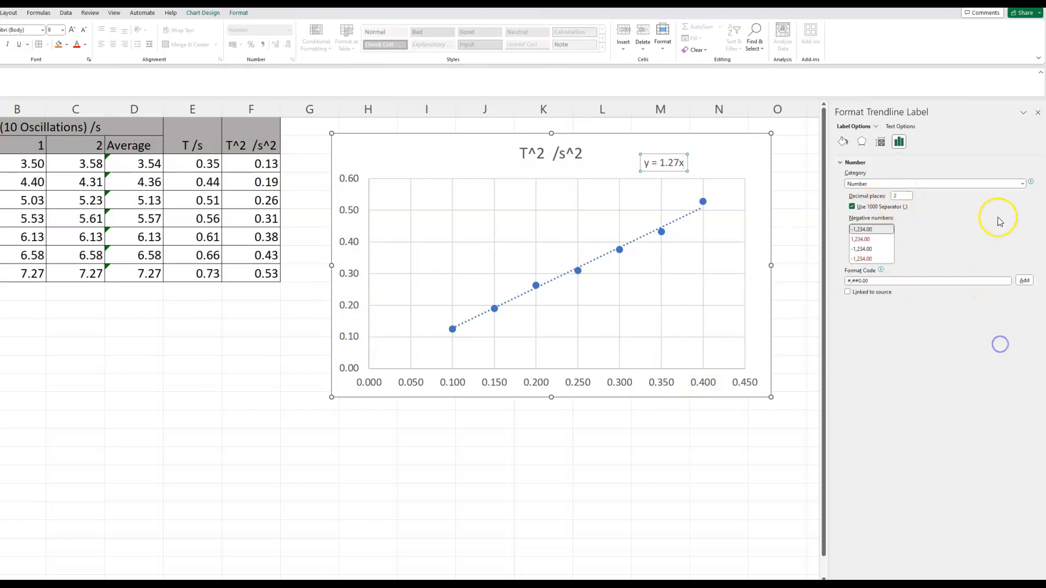
click(1037, 114)
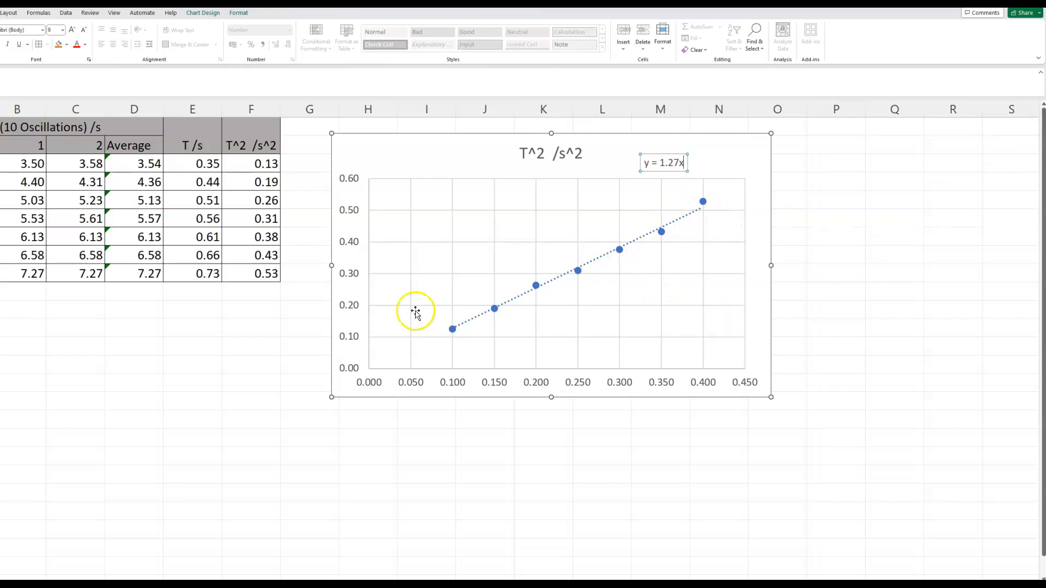
- Open the trendline equation label's text for editing just before the x
click(679, 164)
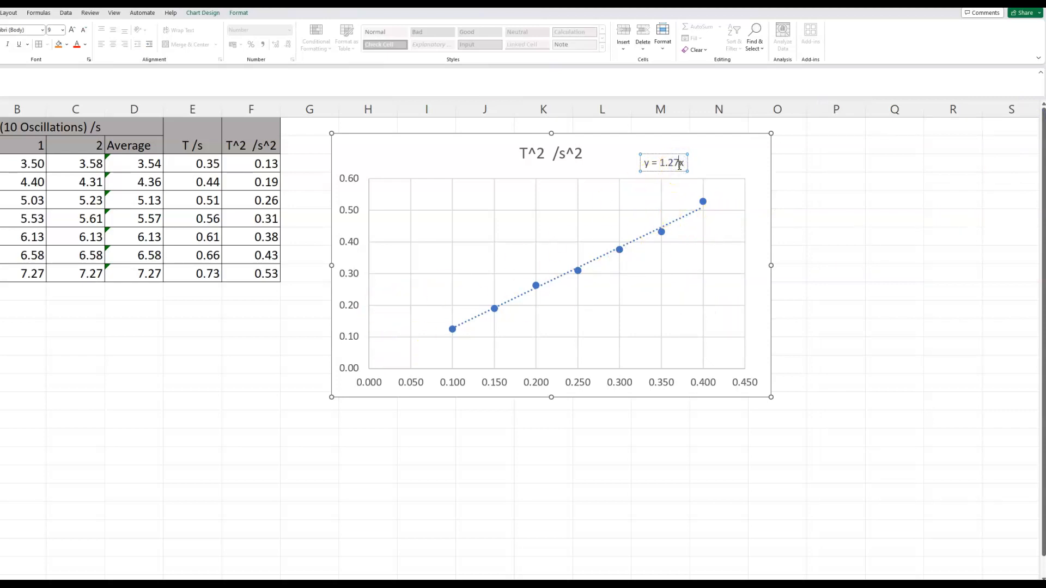